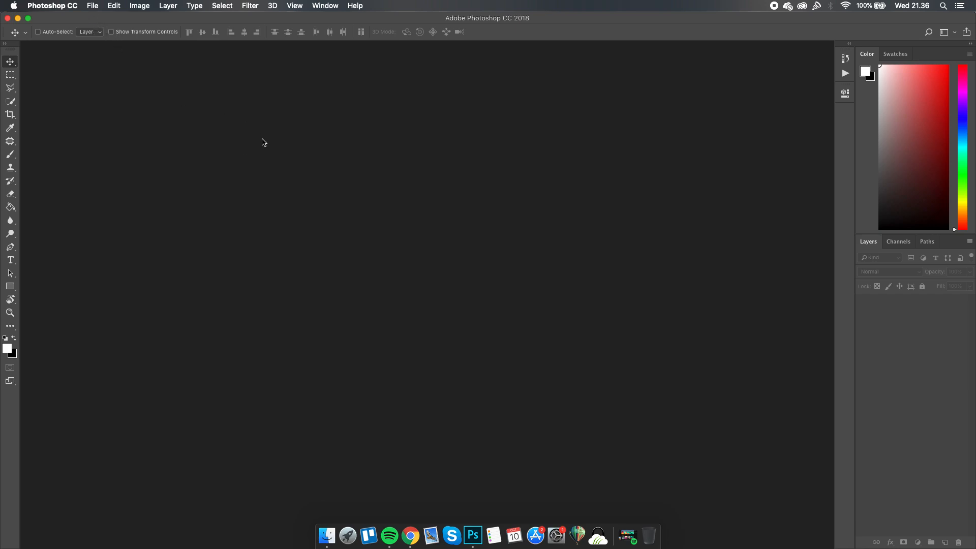
# - Bring up the File menu over the empty Photoshop workspace
pyautogui.click(93, 7)
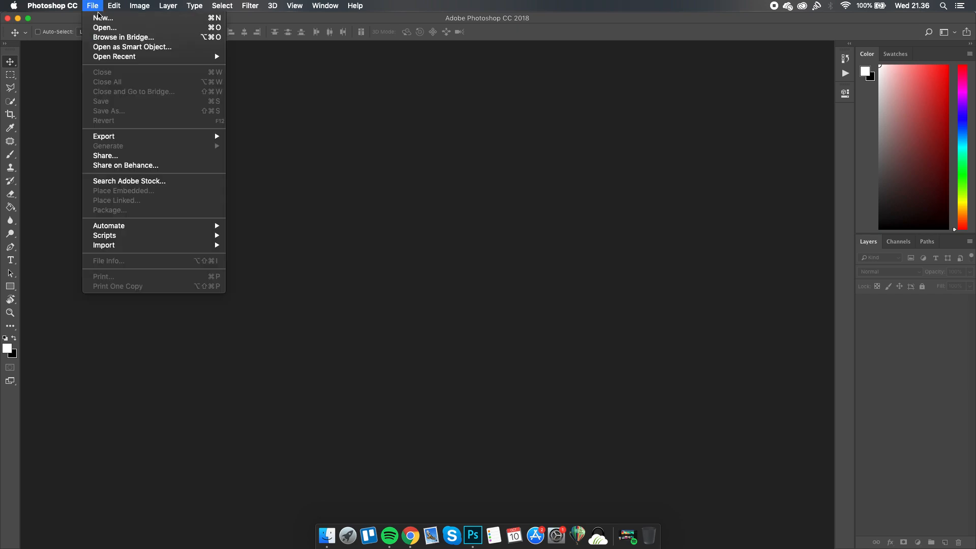
# - Create a new blank 1080 × 1920 px document at 72 ppi
pyautogui.click(102, 17)
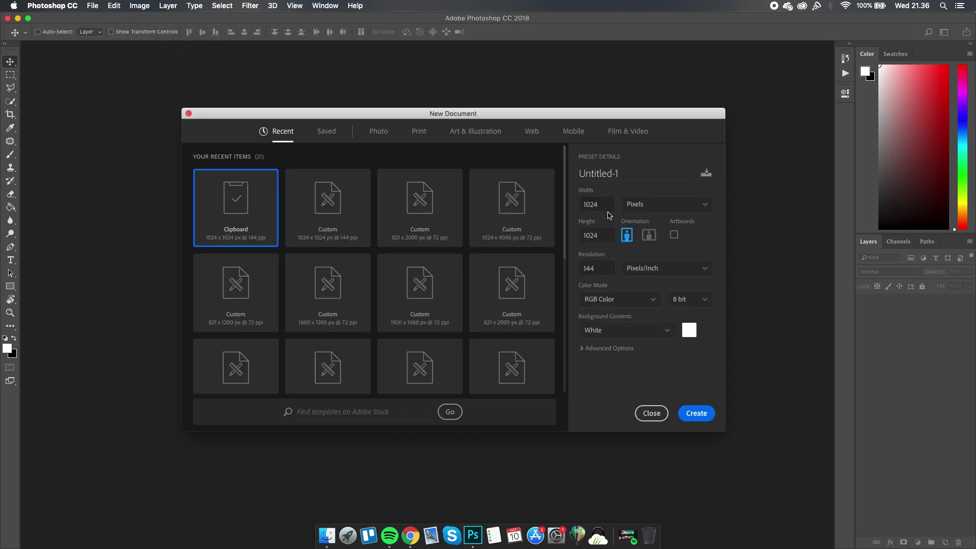
pyautogui.click(602, 204)
pyautogui.write('10')
pyautogui.write('1080')
pyautogui.doubleClick(594, 235)
pyautogui.write('1')
pyautogui.doubleClick(599, 269)
pyautogui.write('72')
pyautogui.click(697, 413)
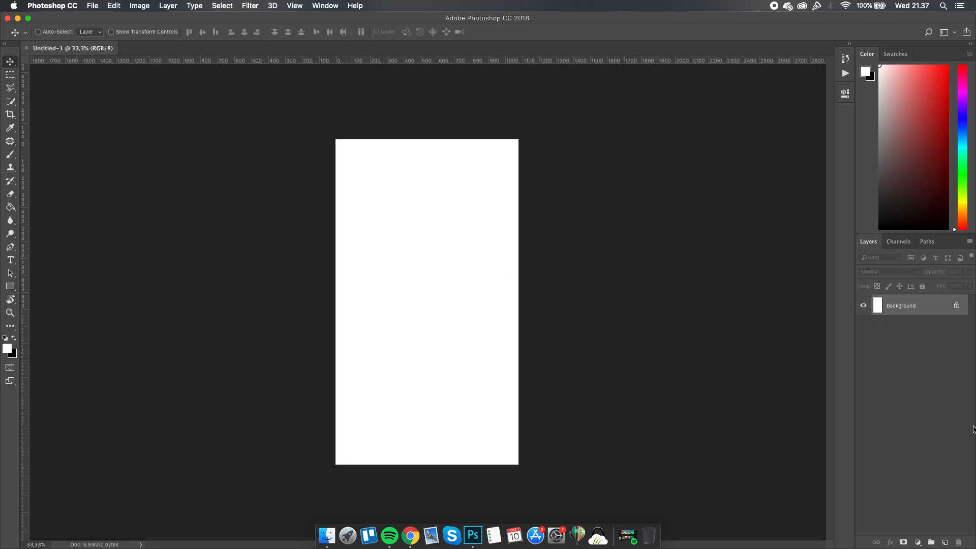
# - Add an empty Layer 1 above Background and bring up the Downloads Finder window
pyautogui.click(943, 543)
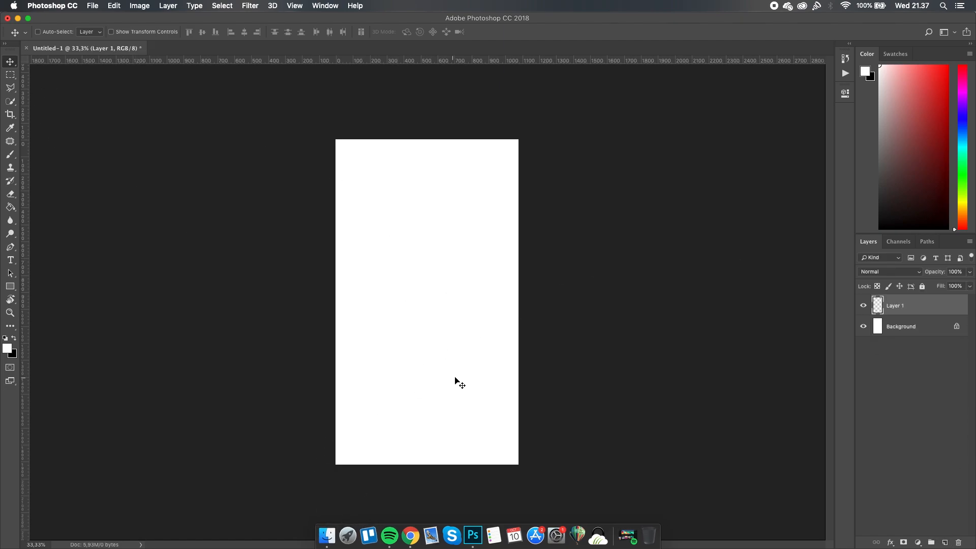
pyautogui.click(327, 536)
# - Place talles-alves-505490-unsplash.jpg onto the canvas and scale it to fill the frame
pyautogui.click(526, 209)
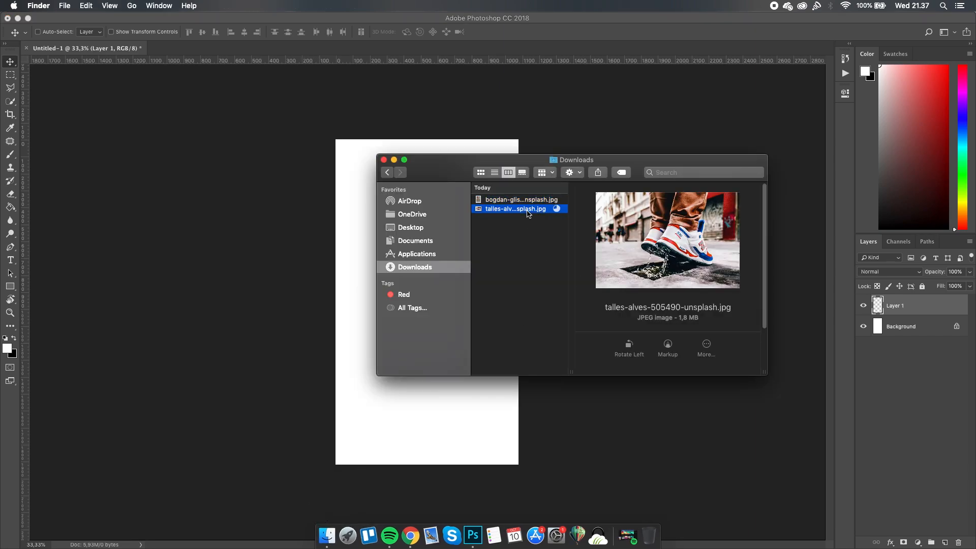
pyautogui.moveTo(533, 209); pyautogui.dragTo(364, 204)
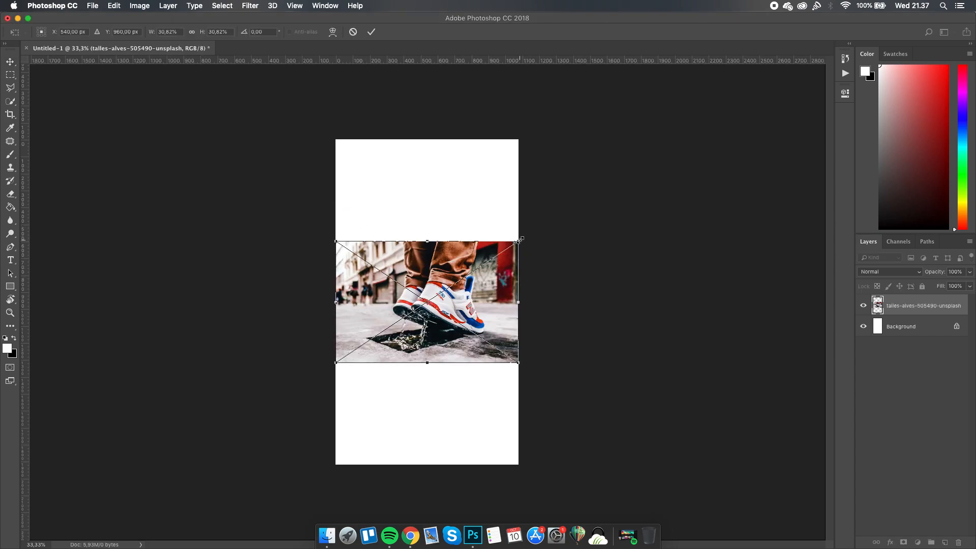
pyautogui.moveTo(520, 239); pyautogui.dragTo(687, 139)
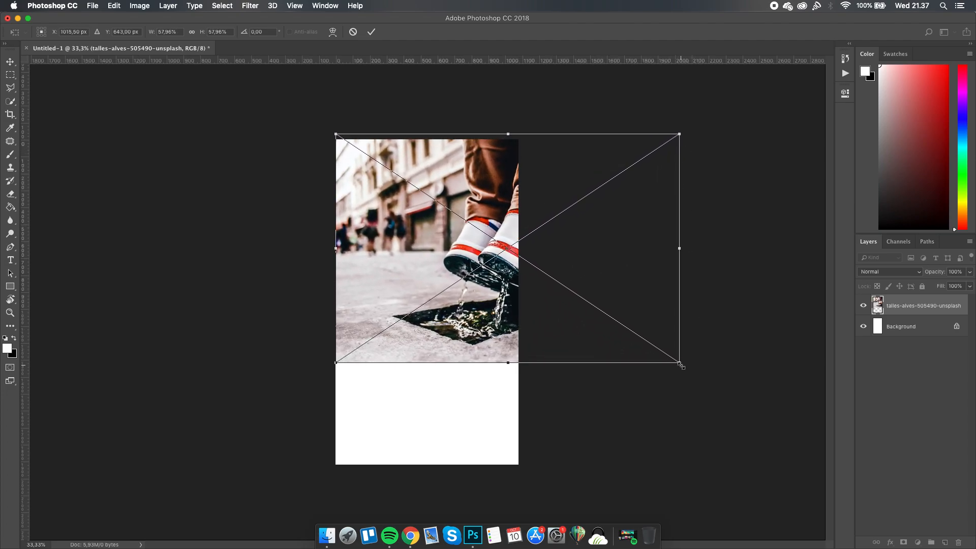
pyautogui.moveTo(681, 365); pyautogui.dragTo(839, 464)
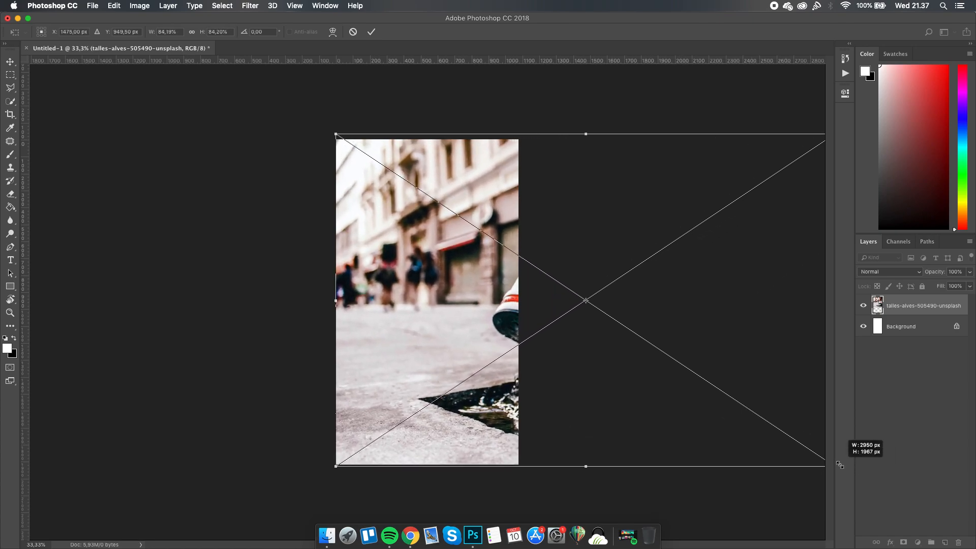
pyautogui.moveTo(664, 247)
pyautogui.mouseDown()
pyautogui.moveTo(426, 243)
pyautogui.moveTo(468, 244)
pyautogui.moveTo(433, 245)
pyautogui.moveTo(482, 272)
pyautogui.mouseUp()
pyautogui.press('Return')
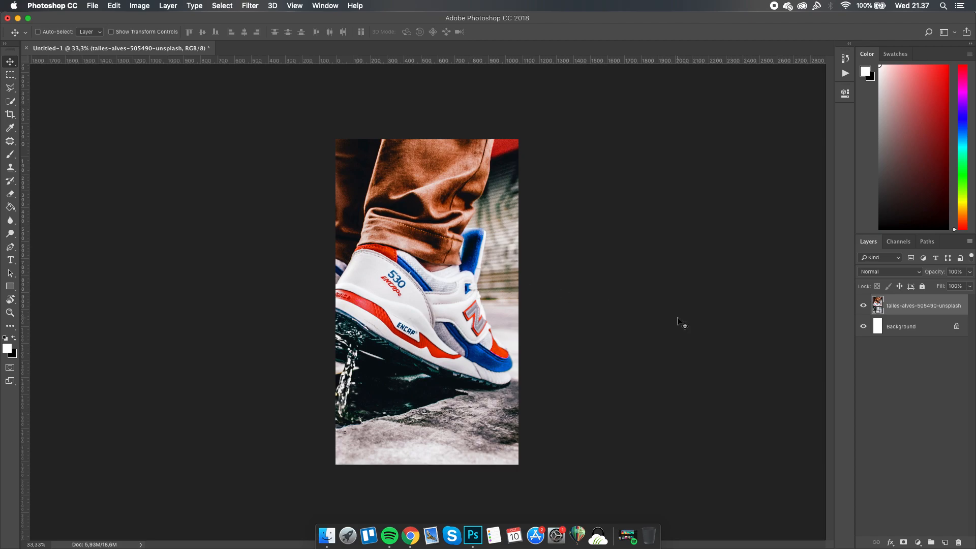
# - Add centre-aligned headline text THE NEW SNEAKERS REALESE below the sneaker
pyautogui.click(10, 262)
pyautogui.click(400, 373)
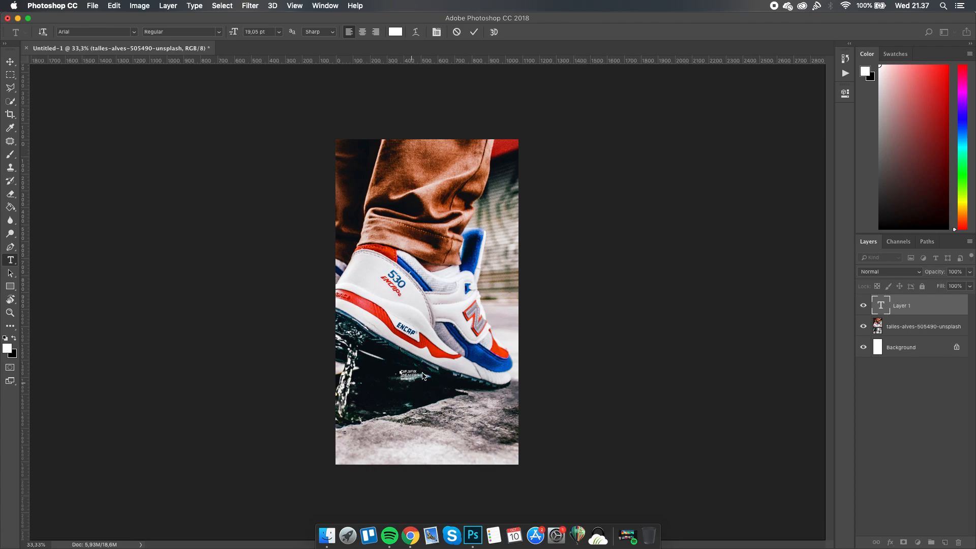
pyautogui.press('super+a')
pyautogui.click(362, 32)
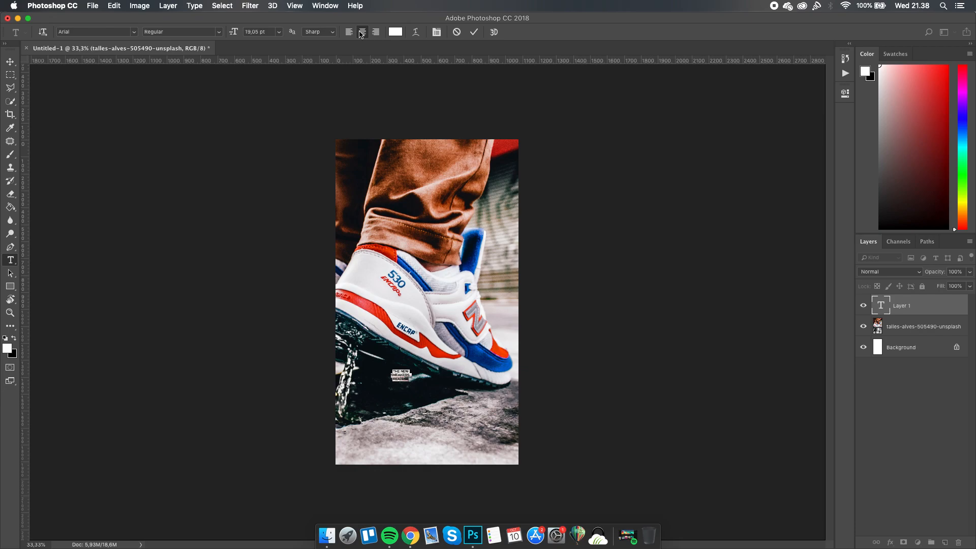
pyautogui.click(11, 63)
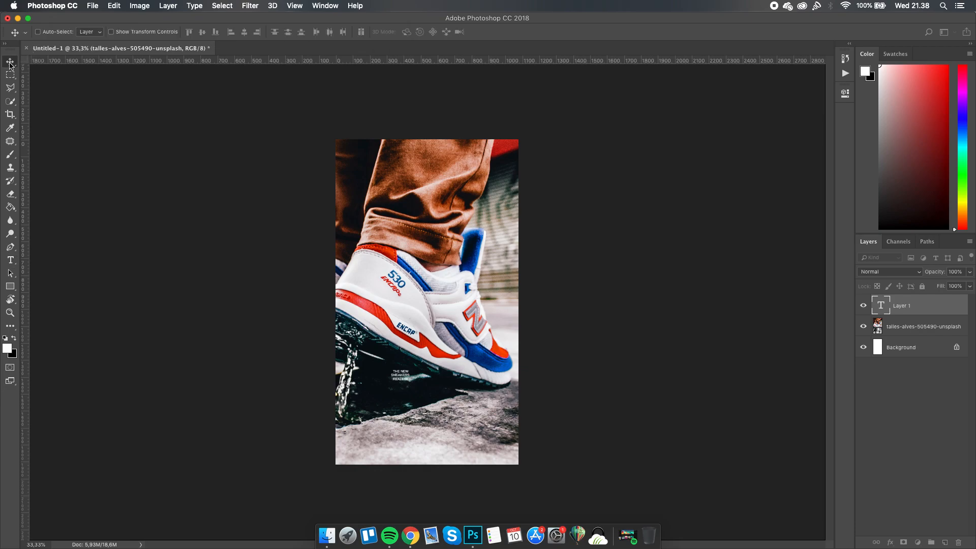
# - Scale the headline up and position it at the lower centre of the poster
pyautogui.hotkey('ctrl', 't')
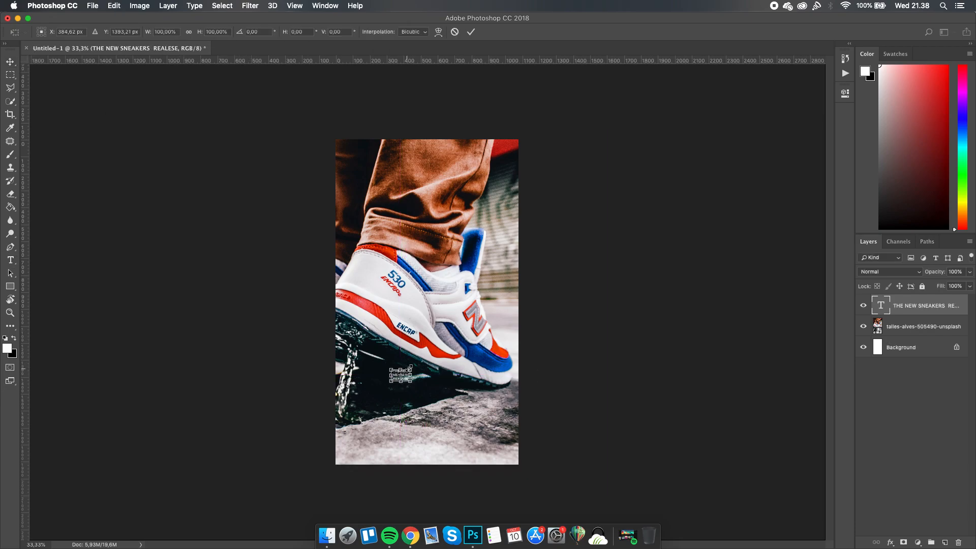
pyautogui.moveTo(413, 368); pyautogui.dragTo(448, 345)
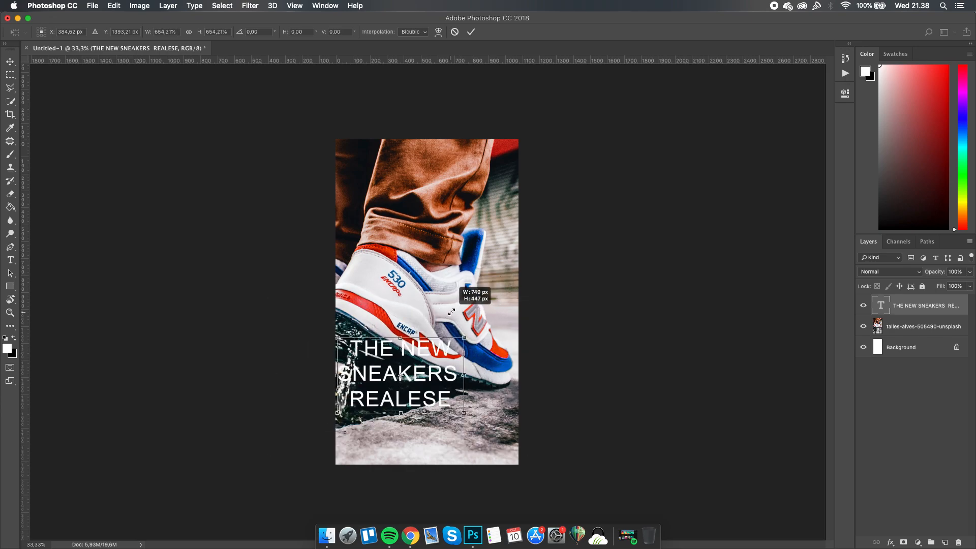
pyautogui.moveTo(438, 370); pyautogui.dragTo(490, 374)
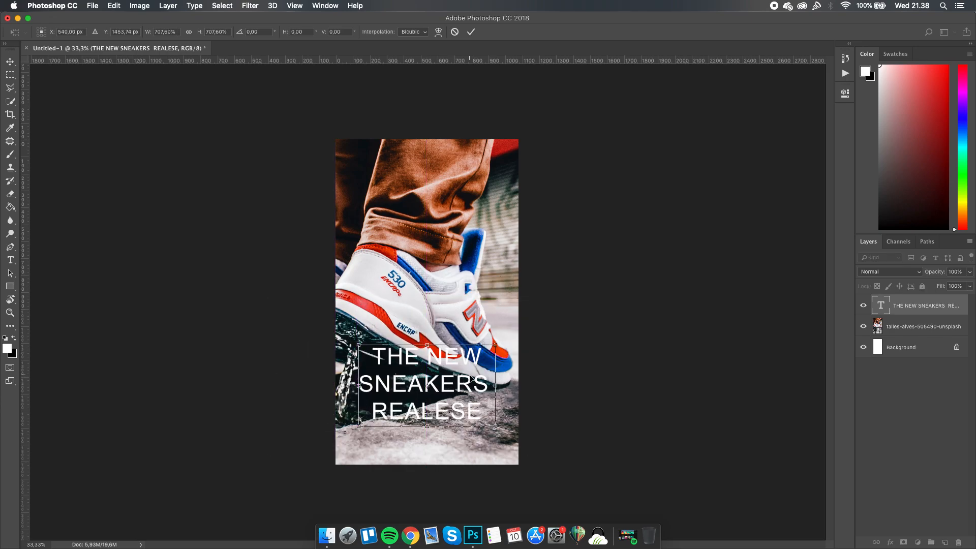
pyautogui.press('Return')
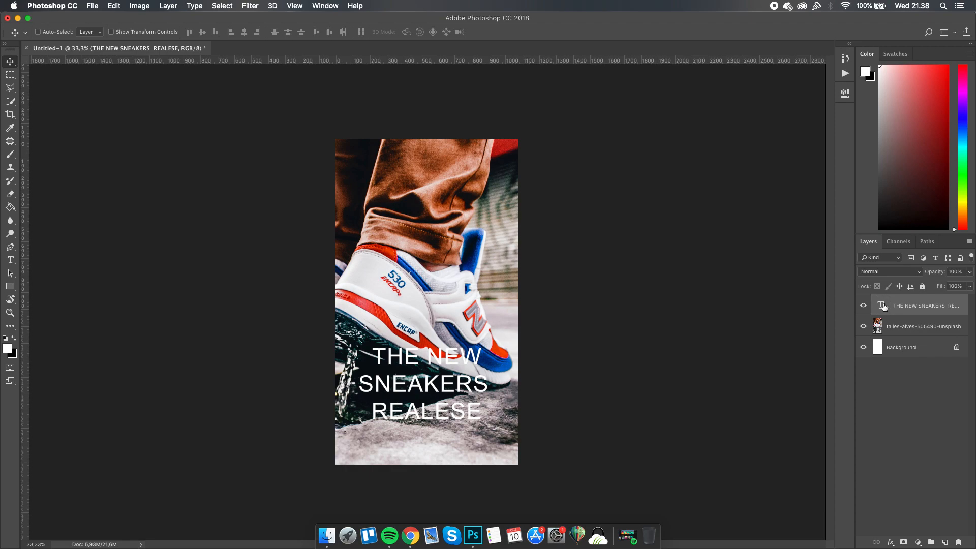
pyautogui.doubleClick(882, 306)
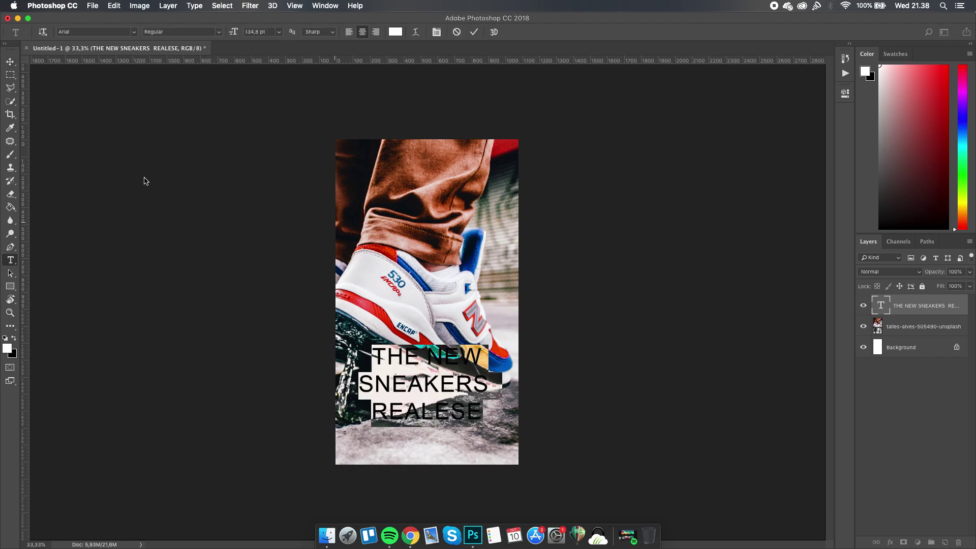
# - Set the headline font to Montserrat with the Black weight
pyautogui.click(134, 33)
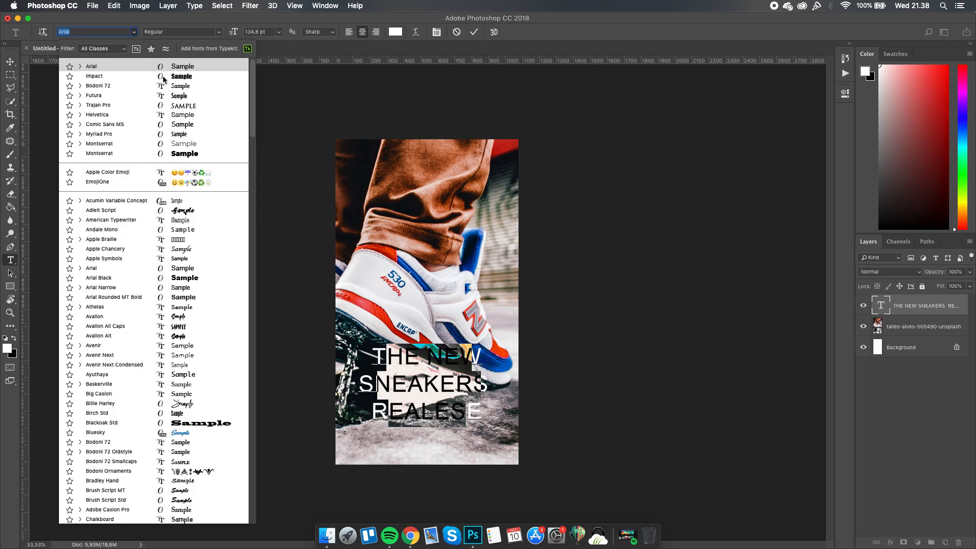
pyautogui.click(185, 153)
pyautogui.click(219, 32)
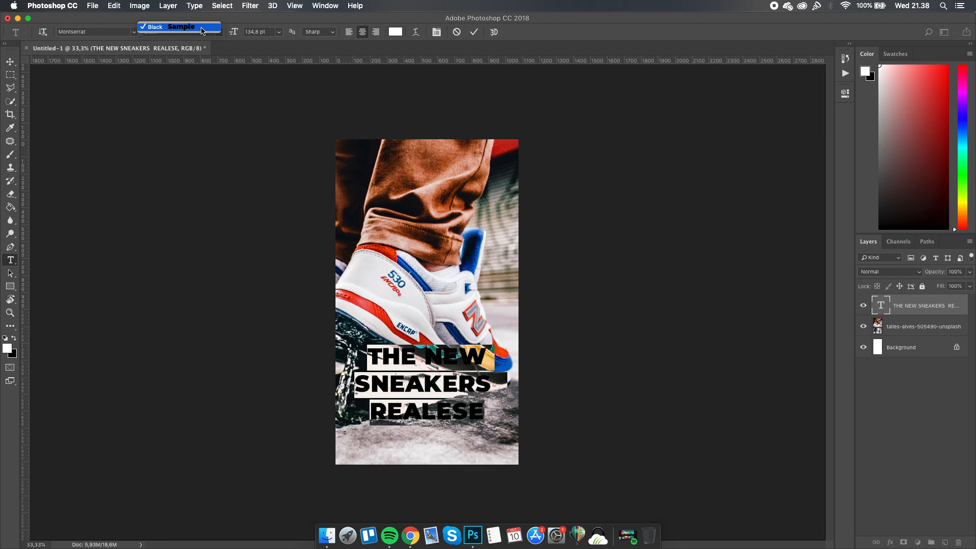
pyautogui.click(202, 31)
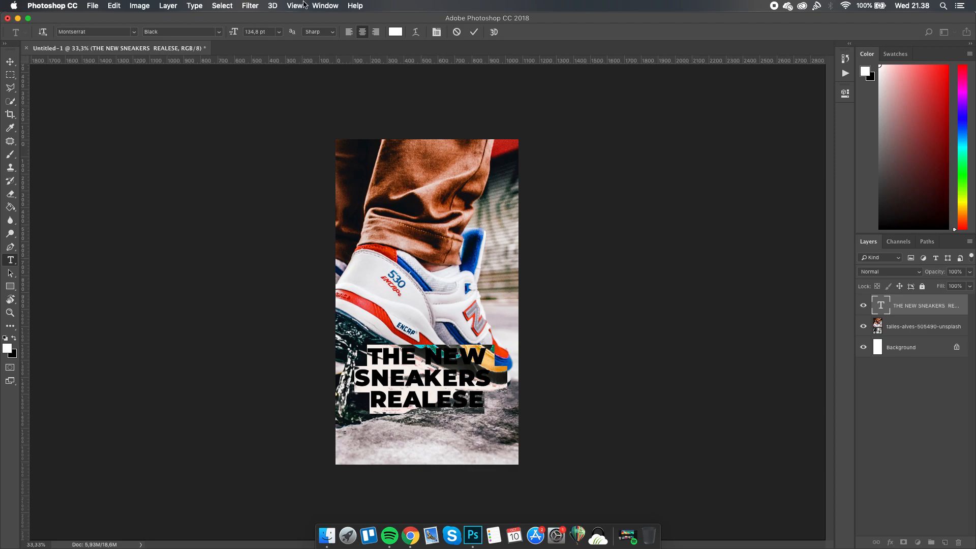
pyautogui.click(324, 5)
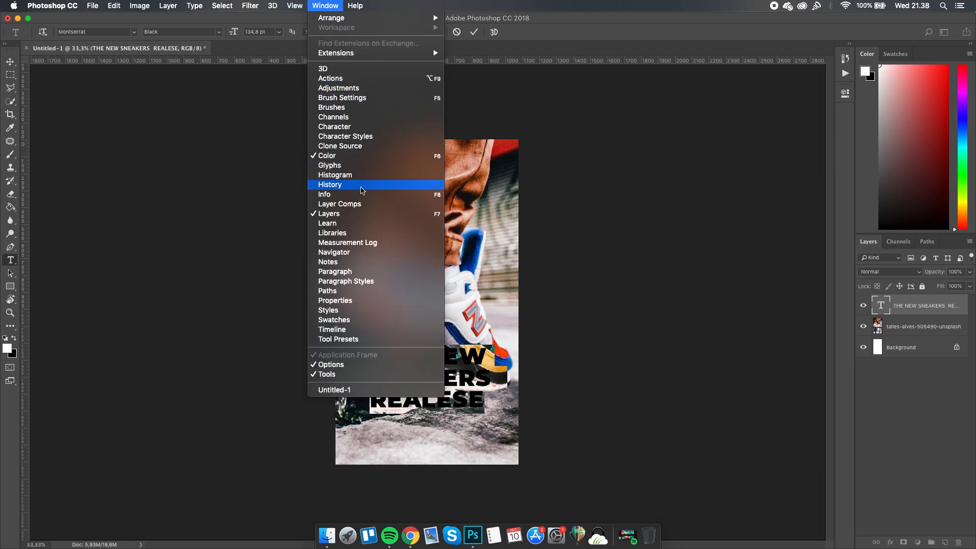
# - Float the Character panel and try preset leadings of 14 pt and 36 pt on the headline
pyautogui.click(363, 272)
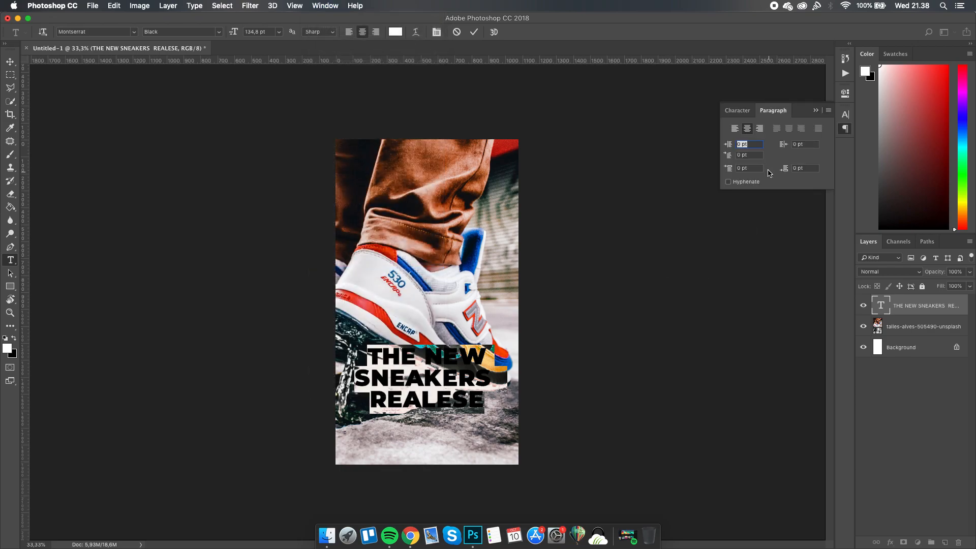
pyautogui.moveTo(808, 113); pyautogui.dragTo(732, 124)
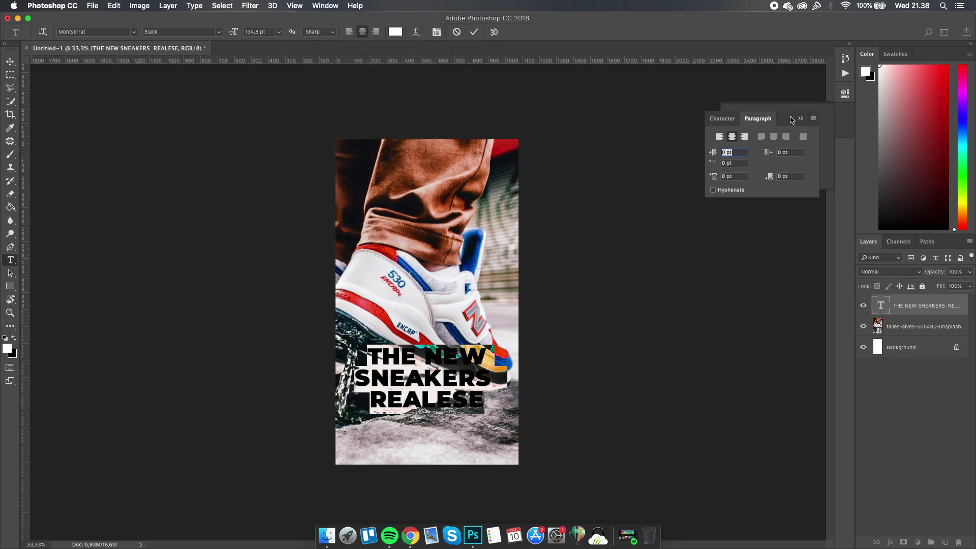
pyautogui.click(724, 118)
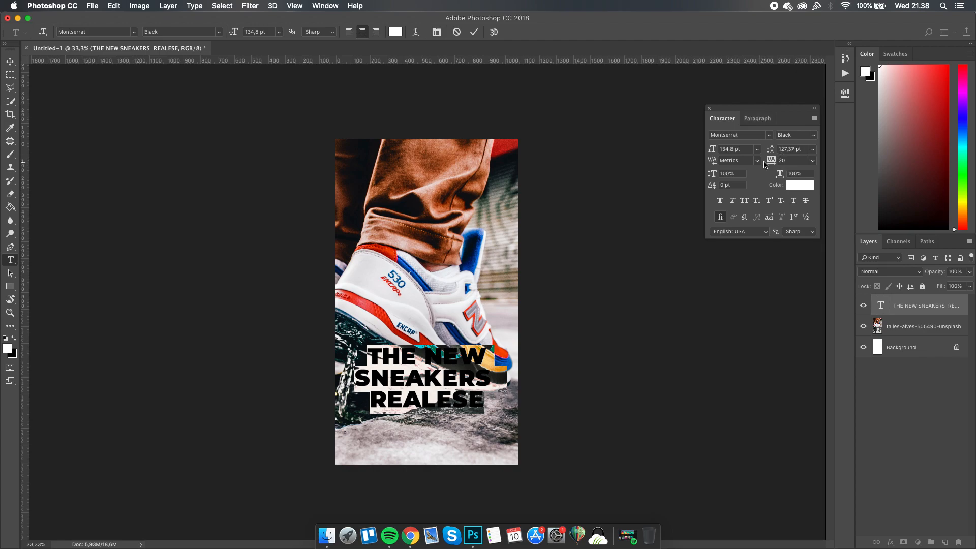
pyautogui.click(813, 151)
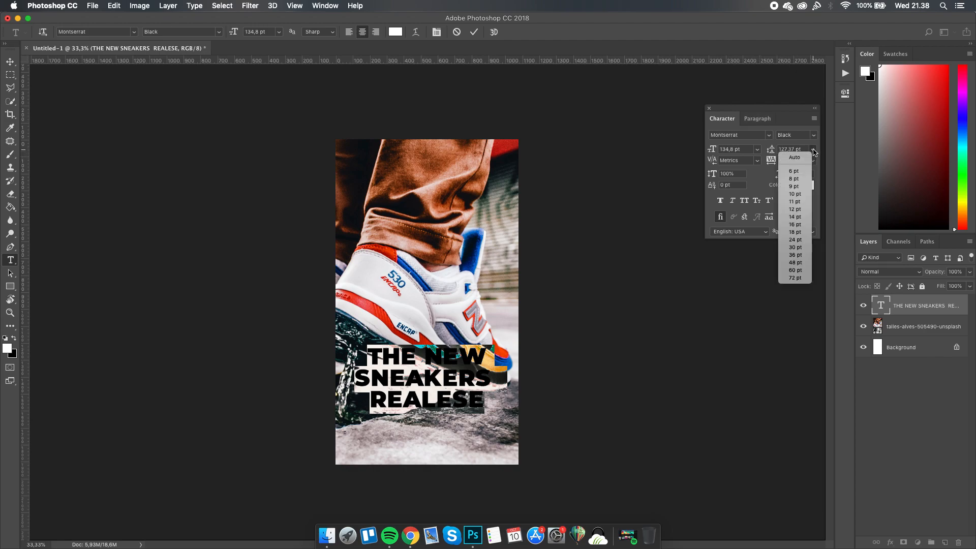
pyautogui.click(795, 216)
pyautogui.click(814, 150)
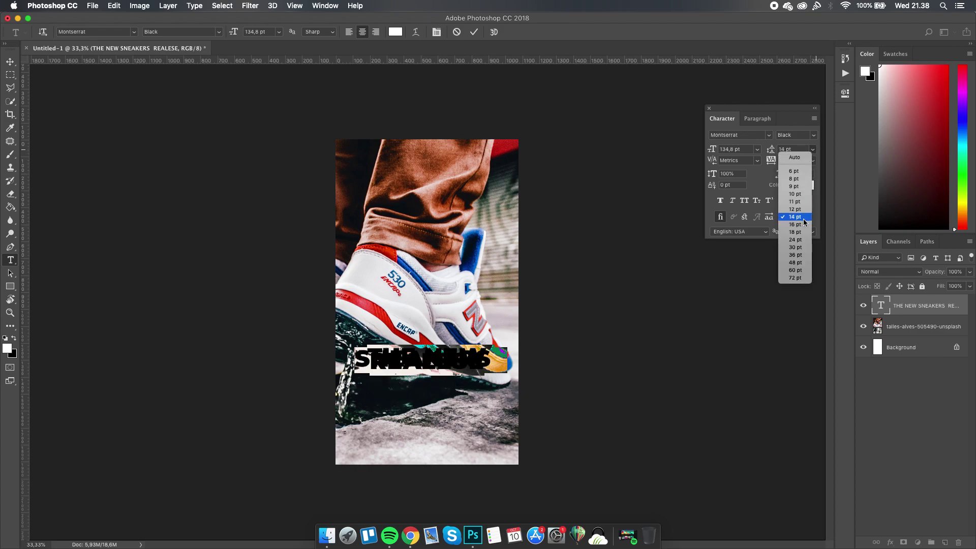
pyautogui.click(802, 255)
# - Try 72 pt leading, then set the headline leading to 130 pt and finish editing
pyautogui.click(814, 150)
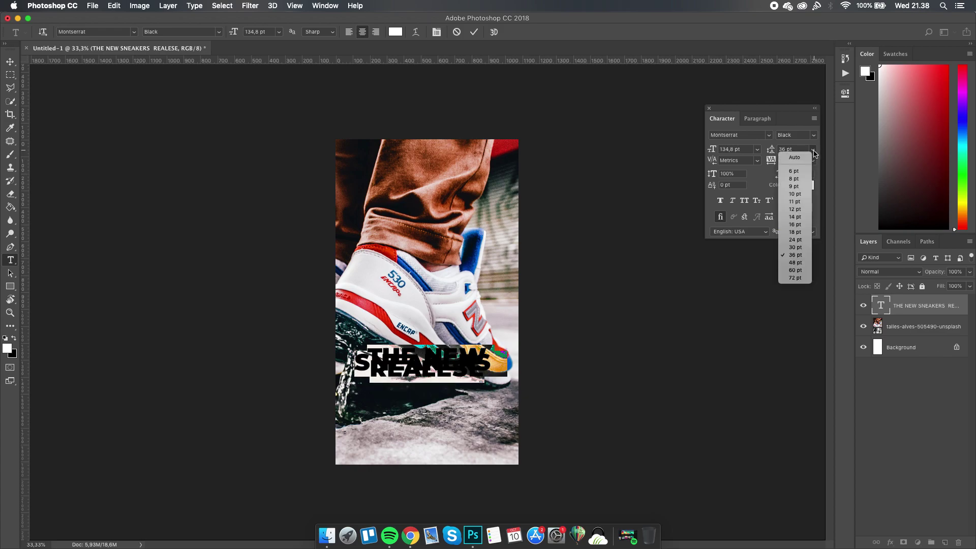
pyautogui.click(799, 279)
pyautogui.click(792, 149)
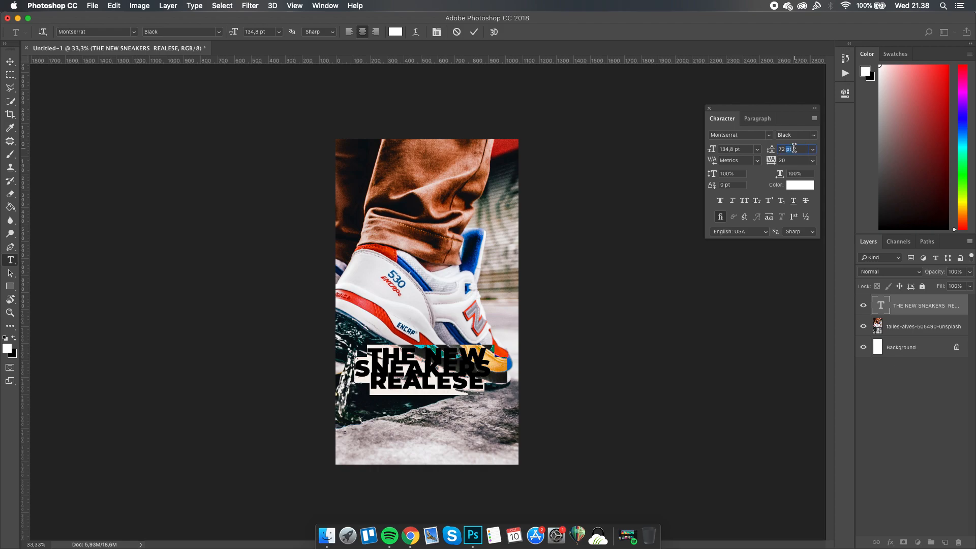
pyautogui.write('130')
pyautogui.press('Return')
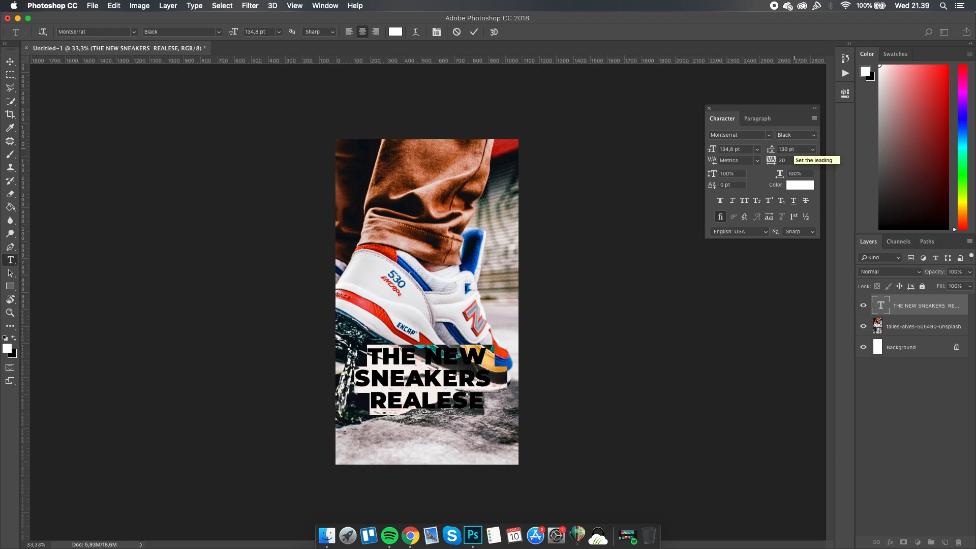
pyautogui.click(10, 62)
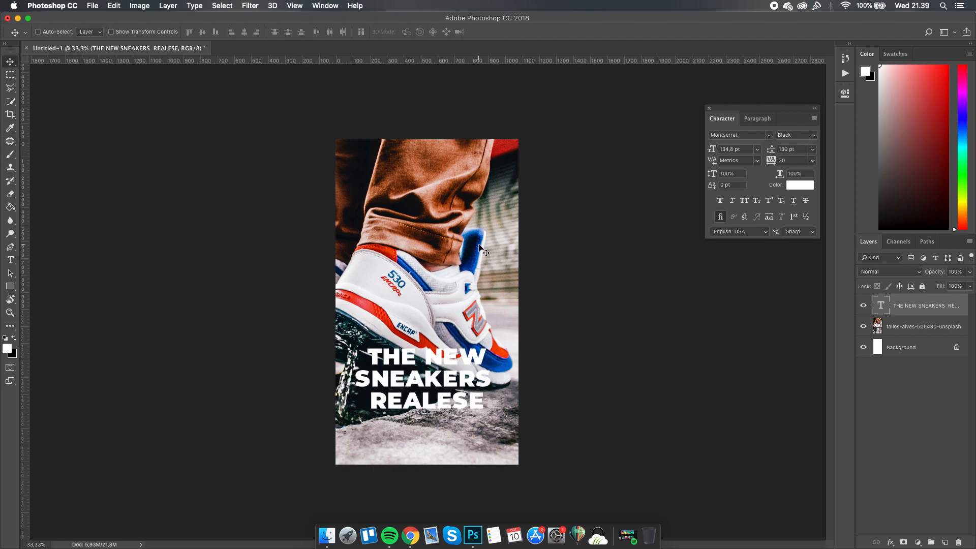
pyautogui.moveTo(808, 110); pyautogui.dragTo(804, 91)
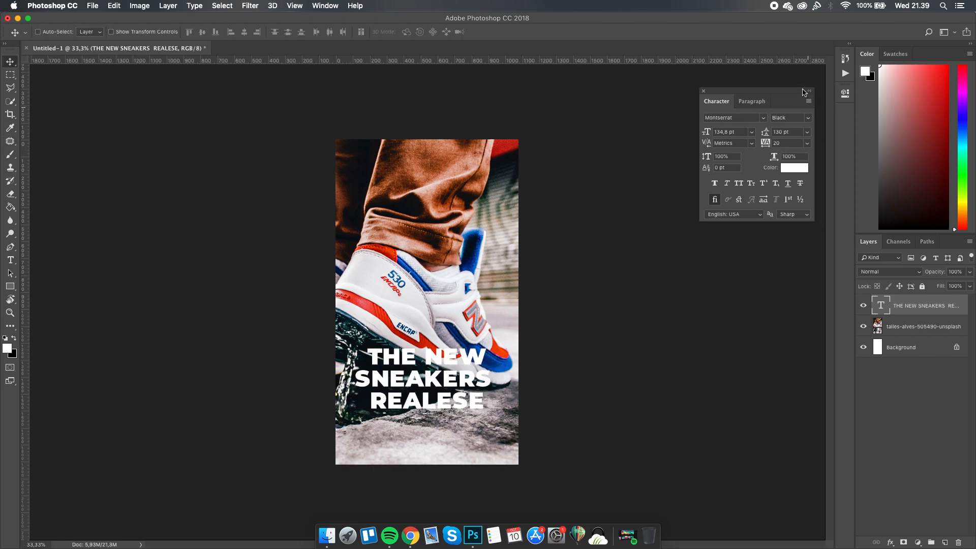
# - Apply a soft drop shadow at 22% opacity to the headline text layer
pyautogui.rightClick(913, 305)
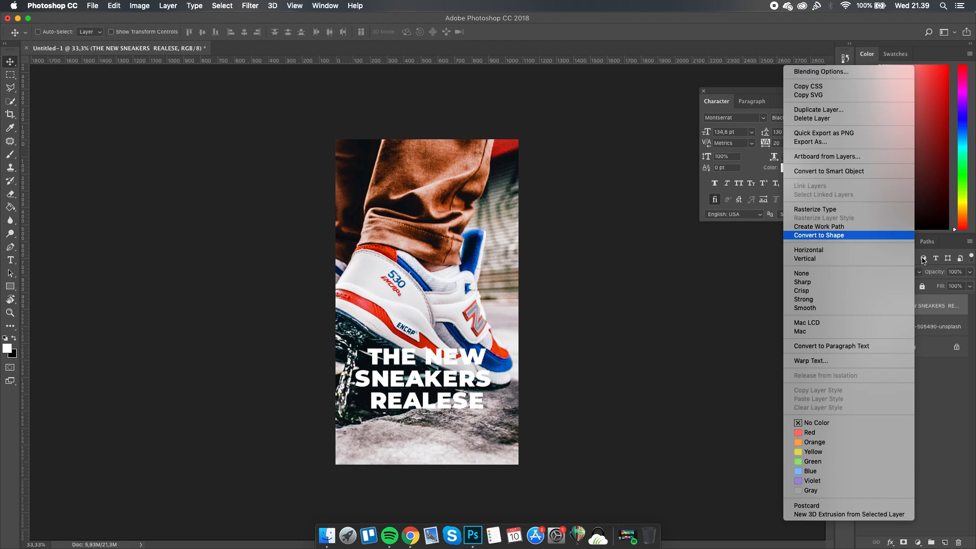
pyautogui.click(821, 71)
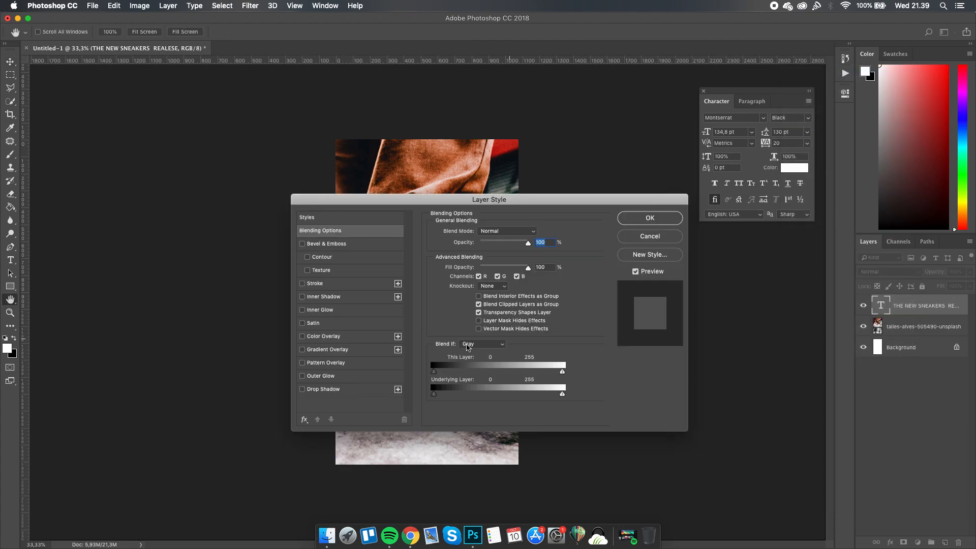
pyautogui.click(323, 389)
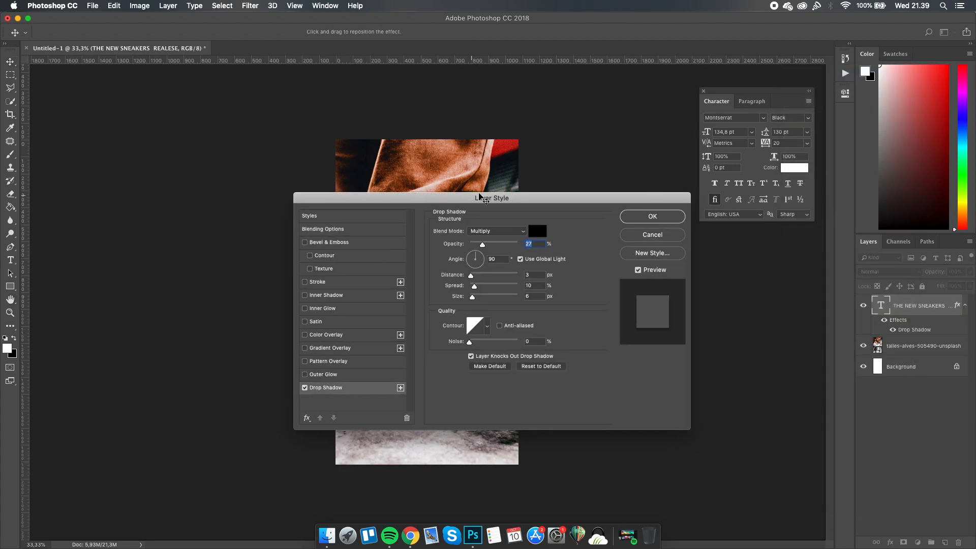
pyautogui.moveTo(475, 200); pyautogui.dragTo(713, 188)
pyautogui.moveTo(718, 235); pyautogui.dragTo(712, 288)
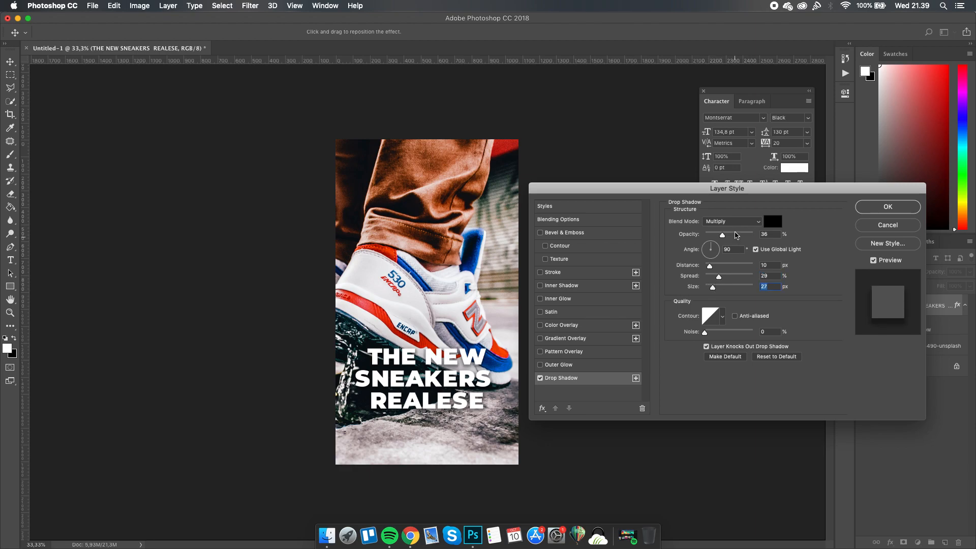
pyautogui.moveTo(722, 235); pyautogui.dragTo(715, 236)
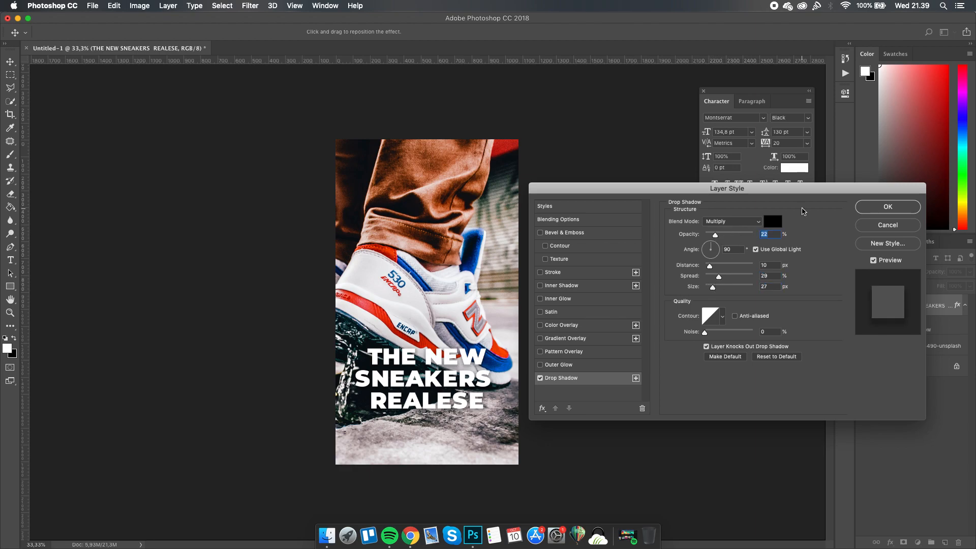
pyautogui.click(888, 206)
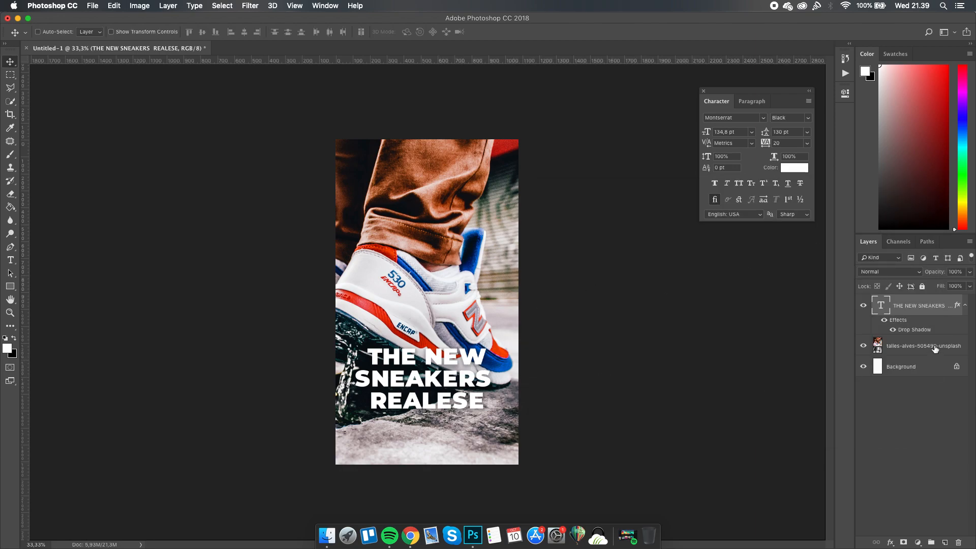
# - Nudge the shadowed headline until it sits centred in the lower third
pyautogui.moveTo(479, 362); pyautogui.dragTo(476, 381)
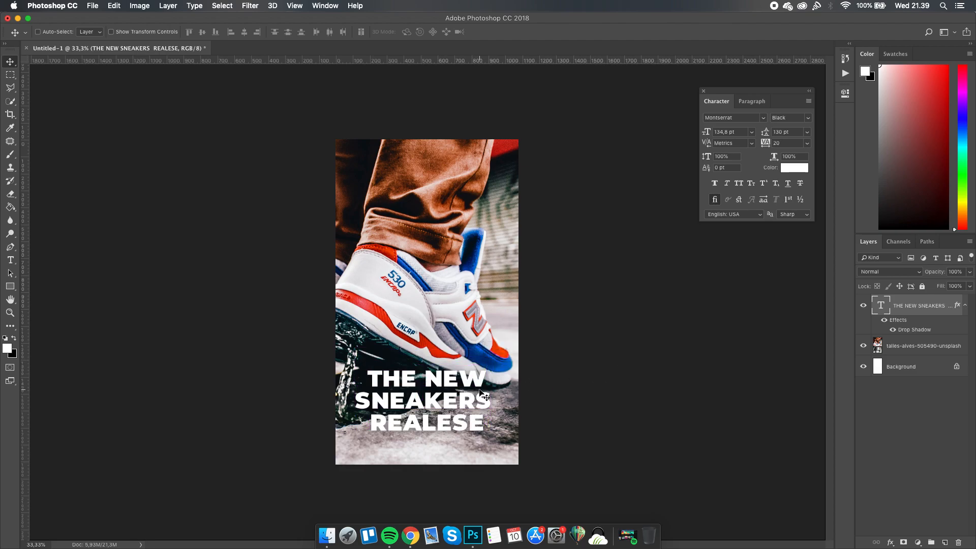
pyautogui.moveTo(479, 393); pyautogui.dragTo(481, 378)
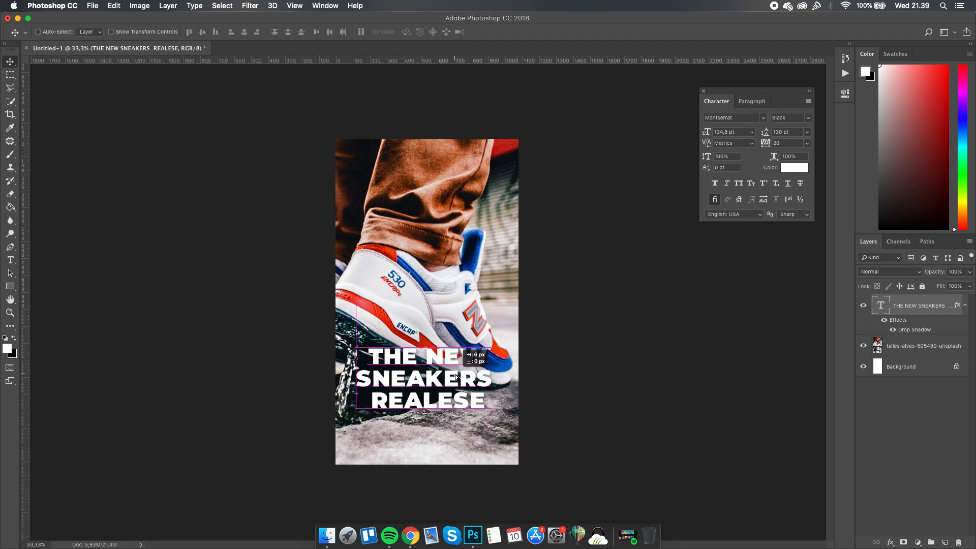
pyautogui.moveTo(481, 379)
pyautogui.mouseDown()
pyautogui.moveTo(454, 376)
pyautogui.moveTo(465, 375)
pyautogui.mouseUp()
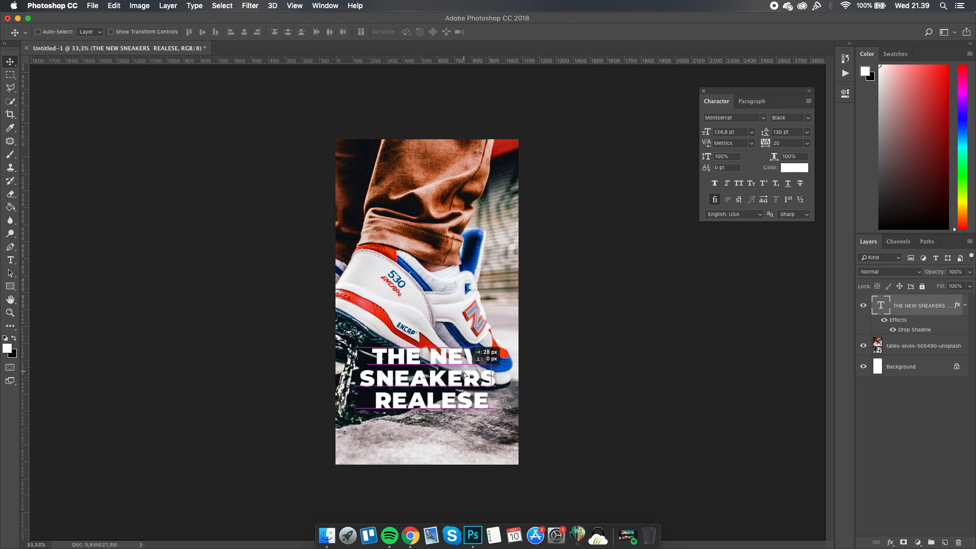
pyautogui.moveTo(464, 375); pyautogui.dragTo(487, 372)
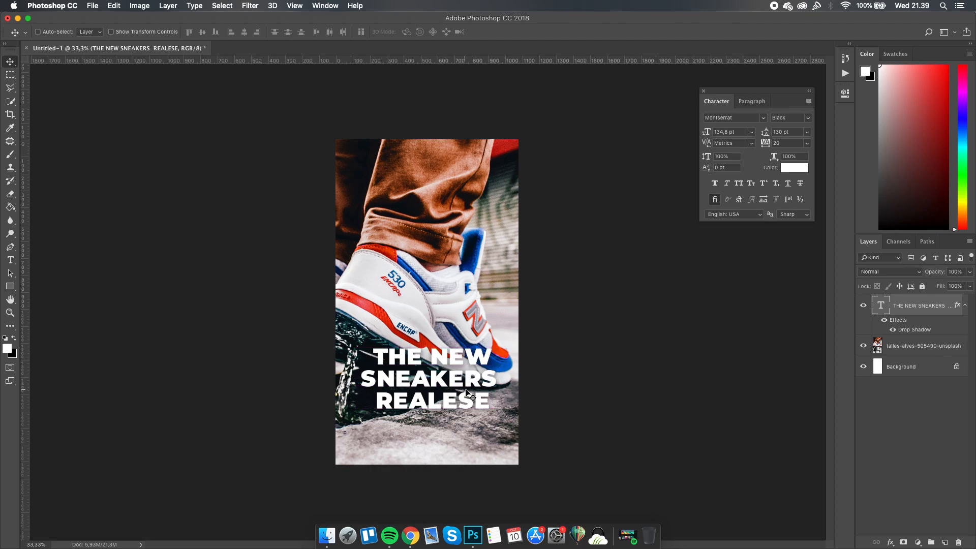
# - Duplicate the headline layer, move it up over the sneaker and retype it as SWIPE UP TO CHECK IT
pyautogui.click(903, 350)
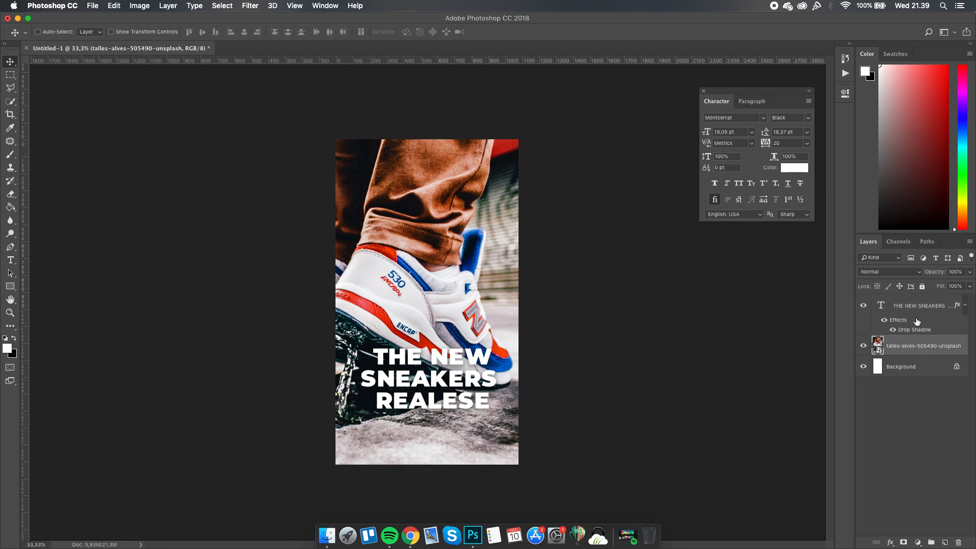
pyautogui.click(922, 309)
pyautogui.press('super+j')
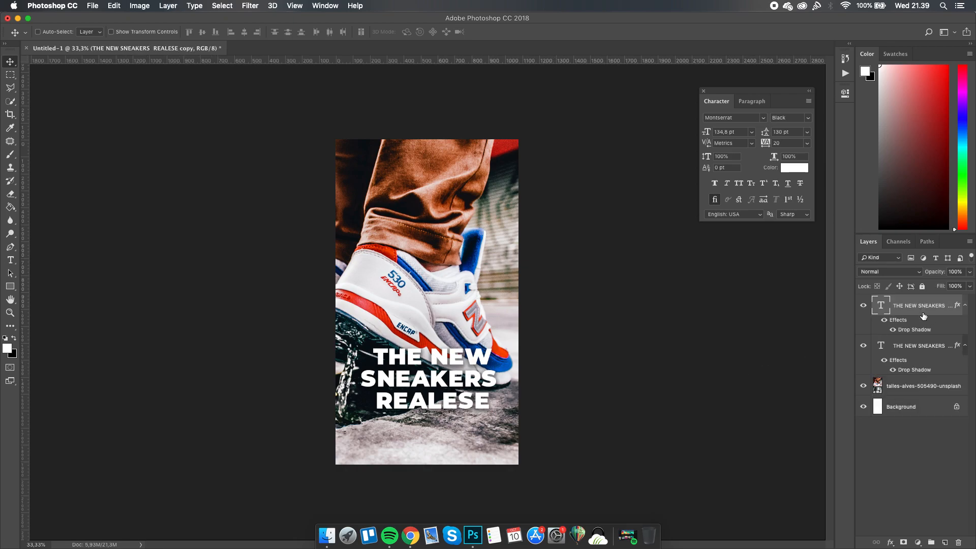
pyautogui.moveTo(468, 339); pyautogui.dragTo(467, 244)
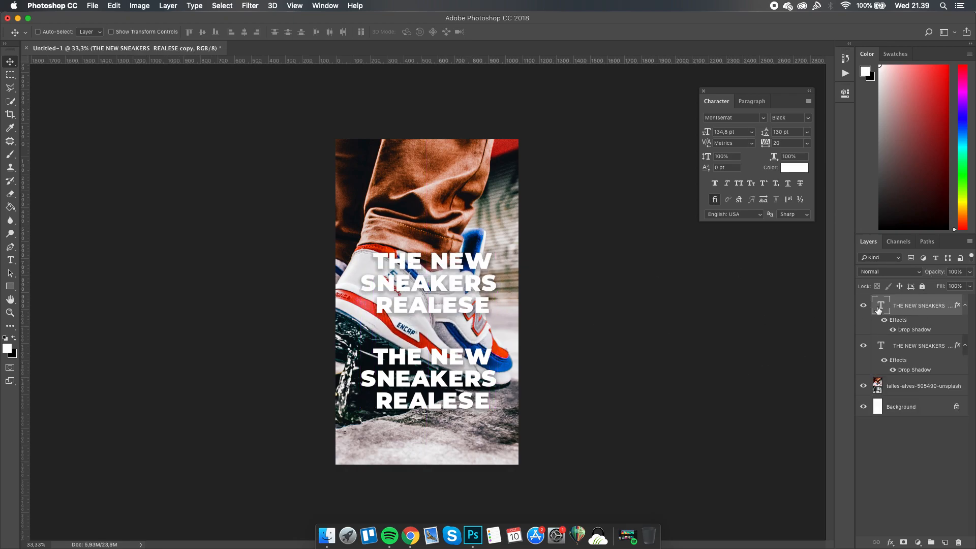
pyautogui.press('super+Return')
pyautogui.doubleClick(881, 305)
pyautogui.write('SWI')
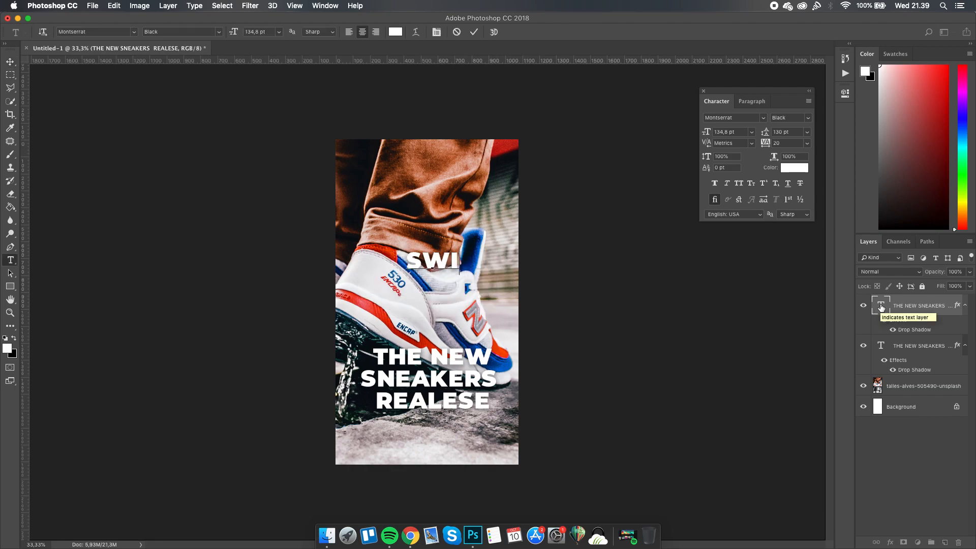
pyautogui.write('PE UP ')
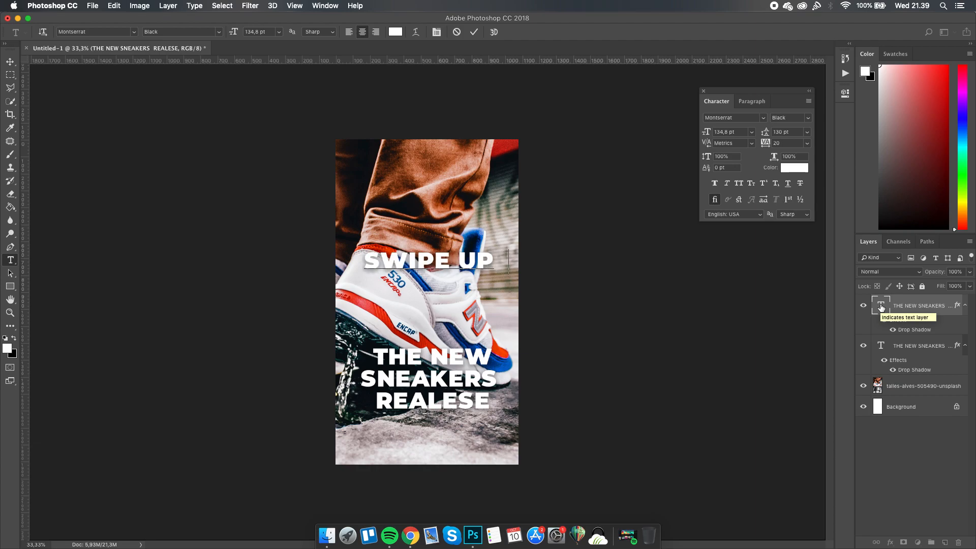
pyautogui.write('TO CHE')
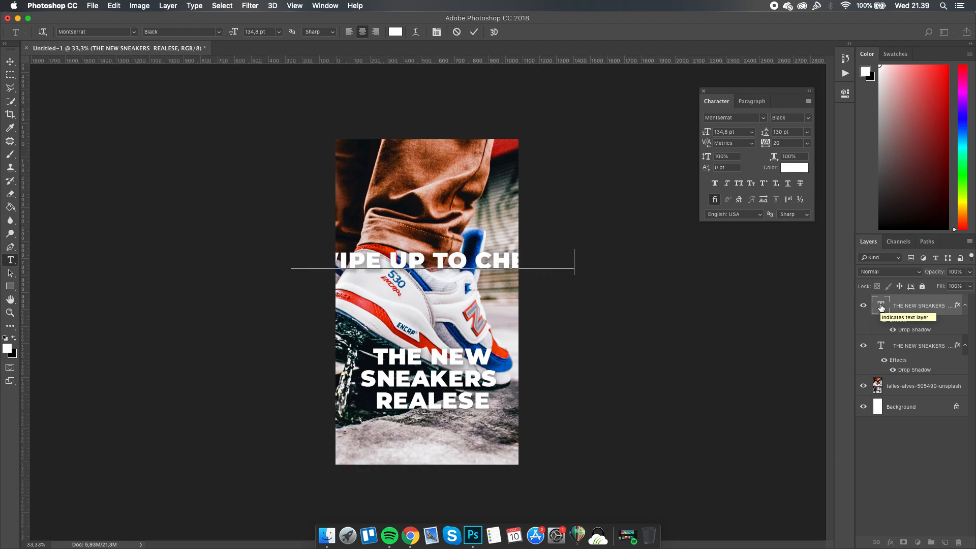
pyautogui.write('C')
pyautogui.write('K ITv')
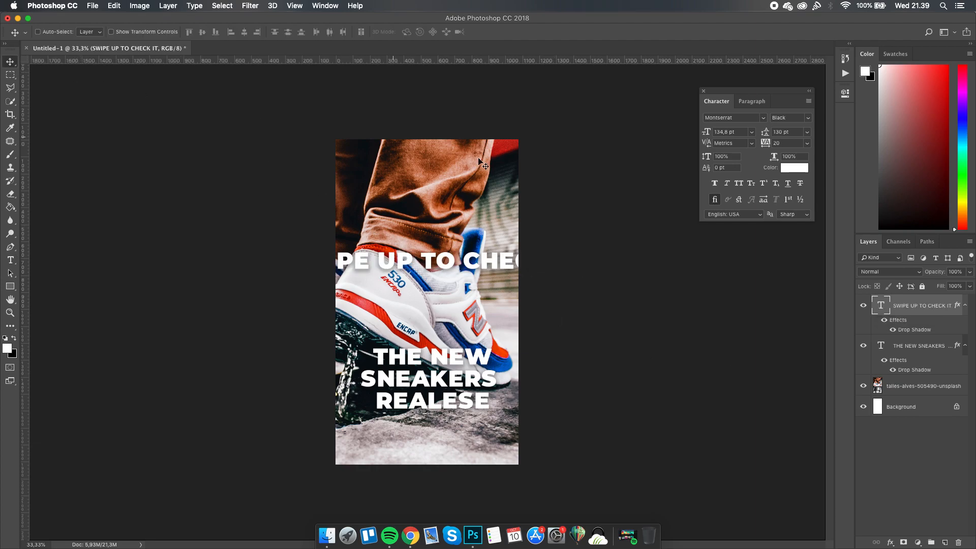
pyautogui.hotkey('ctrl', 't')
# - Shrink the SWIPE UP TO CHECK IT tagline and place it just beneath the REALESE headline
pyautogui.moveTo(583, 249); pyautogui.dragTo(473, 258)
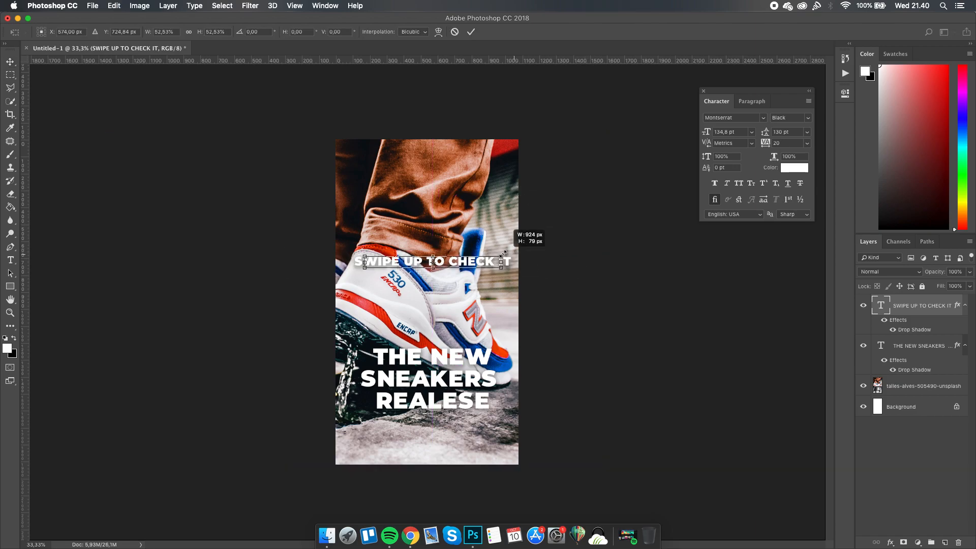
pyautogui.press('Return')
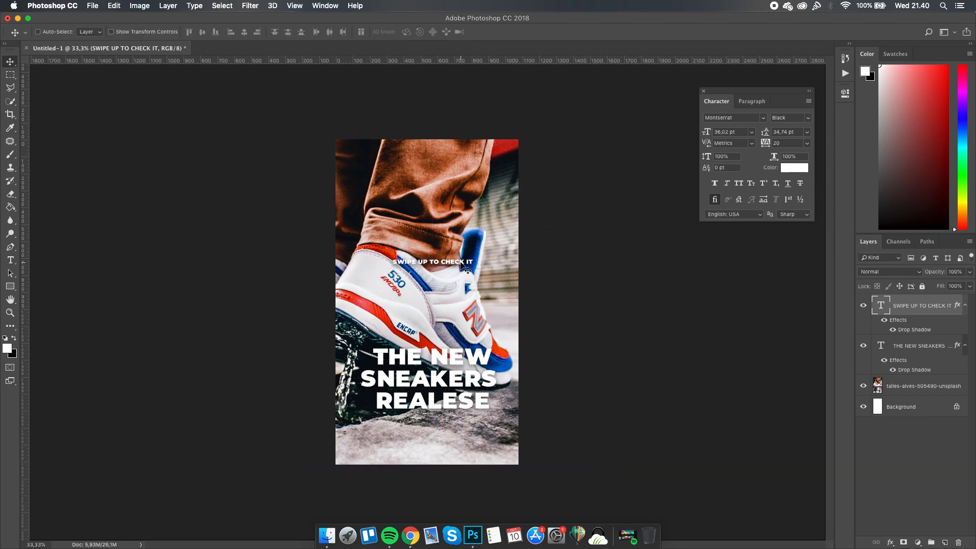
pyautogui.moveTo(459, 269); pyautogui.dragTo(463, 421)
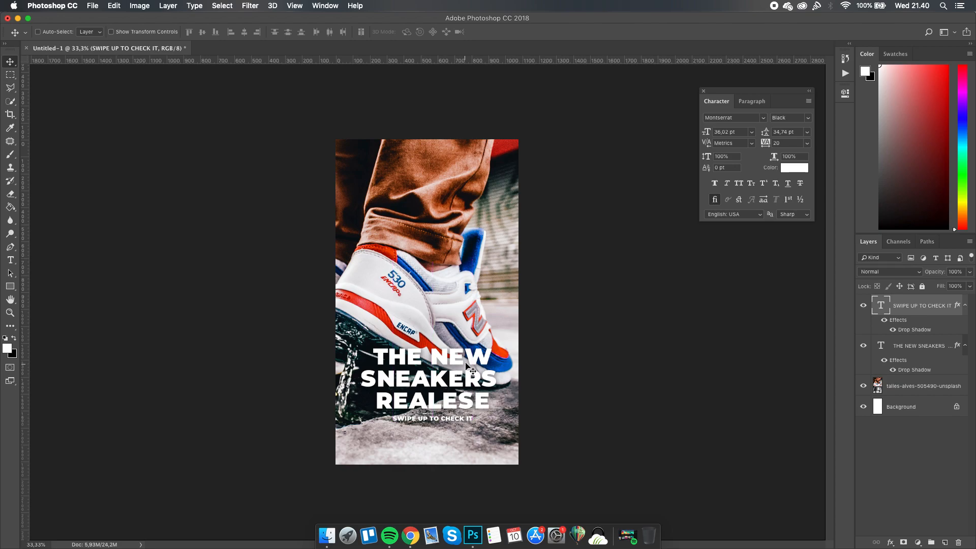
pyautogui.click(427, 377)
pyautogui.moveTo(427, 377); pyautogui.dragTo(473, 356)
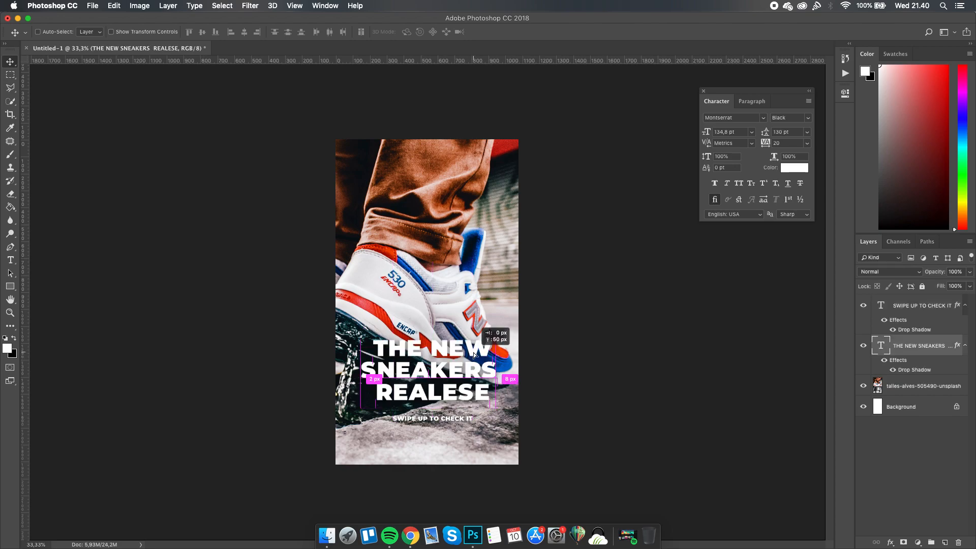
pyautogui.moveTo(456, 420); pyautogui.dragTo(456, 416)
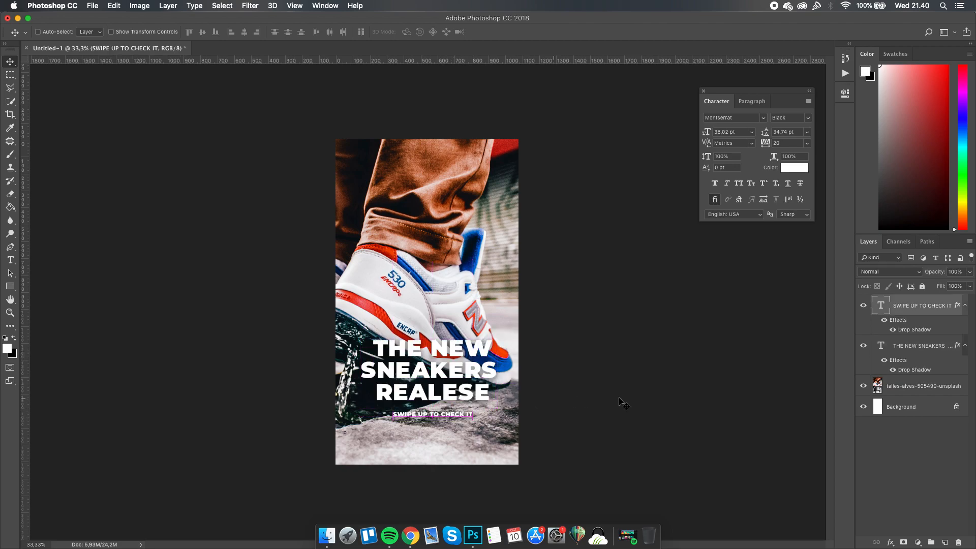
# - Widen the tagline's letter spacing to Tracking 260 and commit the edit
pyautogui.doubleClick(883, 307)
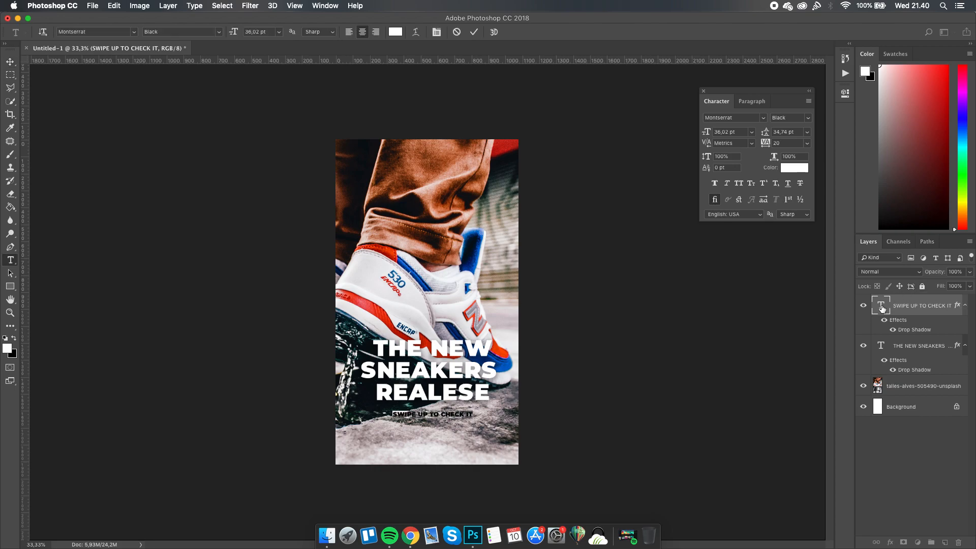
pyautogui.hotkey('alt', 'Right')
pyautogui.hotkey('alt', 'Right')
pyautogui.hotkey('alt', 'Right')
pyautogui.hotkey('alt', 'Right')
pyautogui.hotkey('alt', 'Right')
pyautogui.hotkey('alt', 'Right')
pyautogui.hotkey('alt', 'Right')
pyautogui.hotkey('alt', 'Right')
pyautogui.hotkey('alt', 'Right')
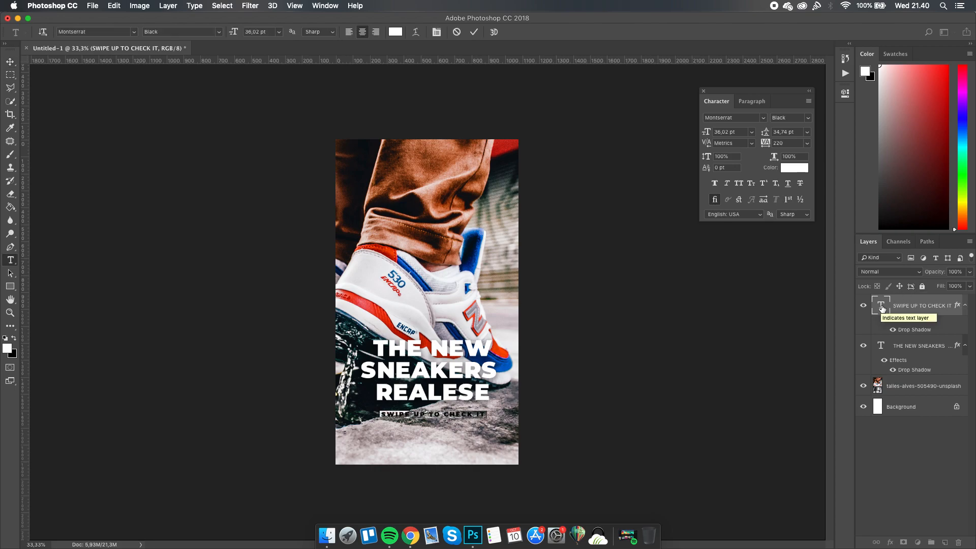
pyautogui.hotkey('alt', 'Right')
pyautogui.hotkey('alt', 'Right')
pyautogui.hotkey('alt', 'Right')
pyautogui.hotkey('alt', 'Left')
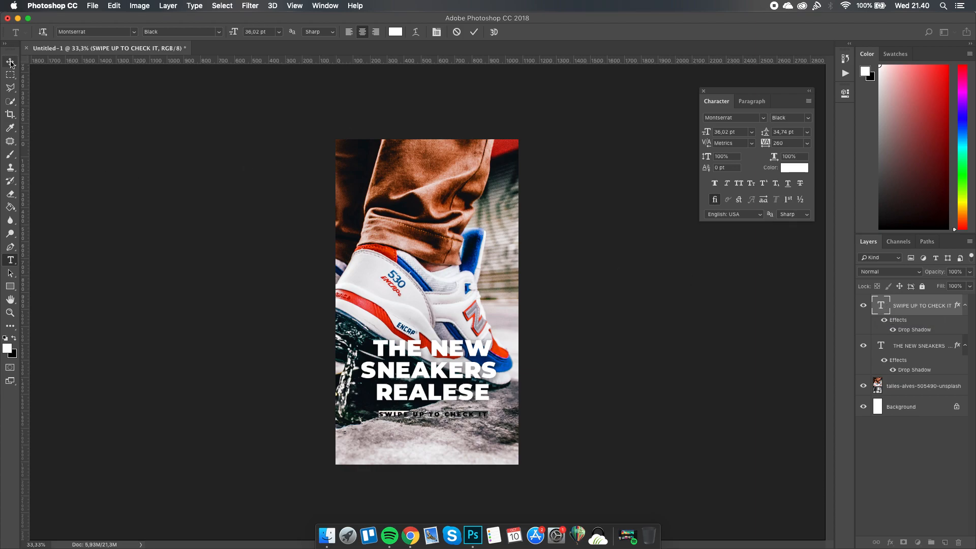
pyautogui.click(9, 61)
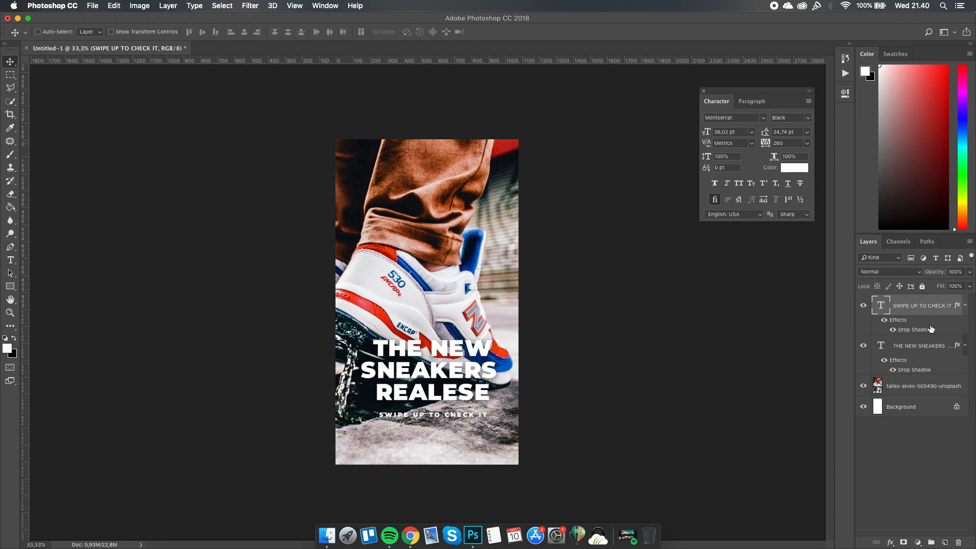
# - Raise the tagline's Drop Shadow opacity, then reposition the Character panel
pyautogui.doubleClick(914, 329)
pyautogui.moveTo(714, 235); pyautogui.dragTo(727, 235)
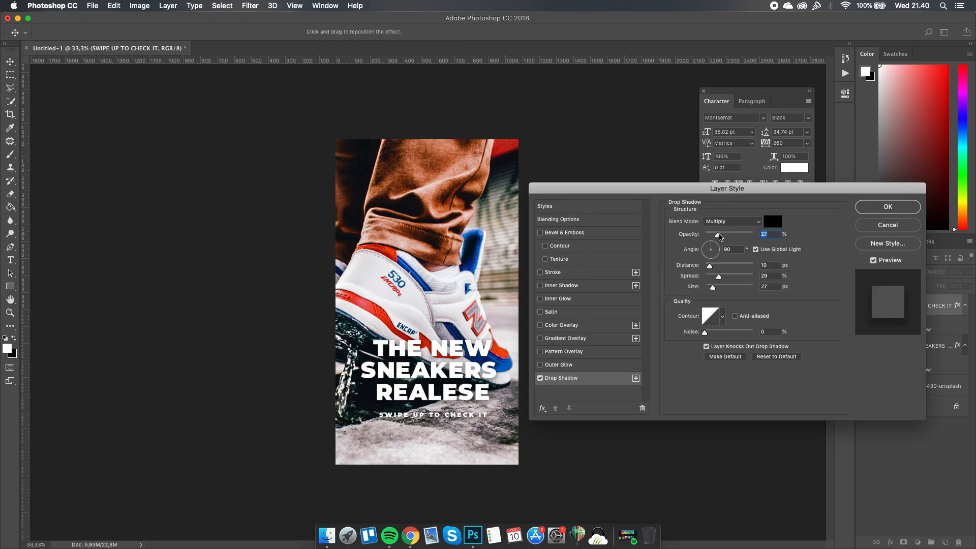
pyautogui.click(888, 206)
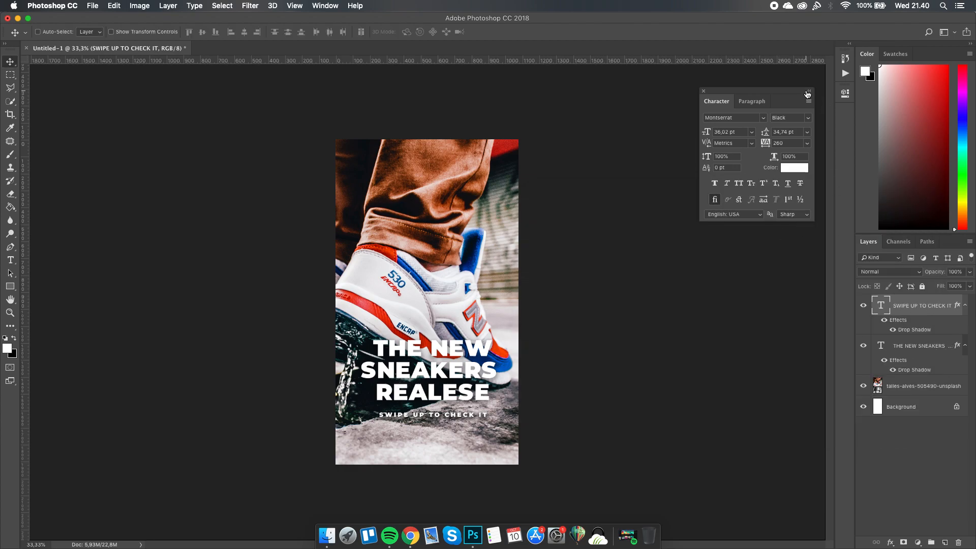
pyautogui.moveTo(799, 92); pyautogui.dragTo(800, 75)
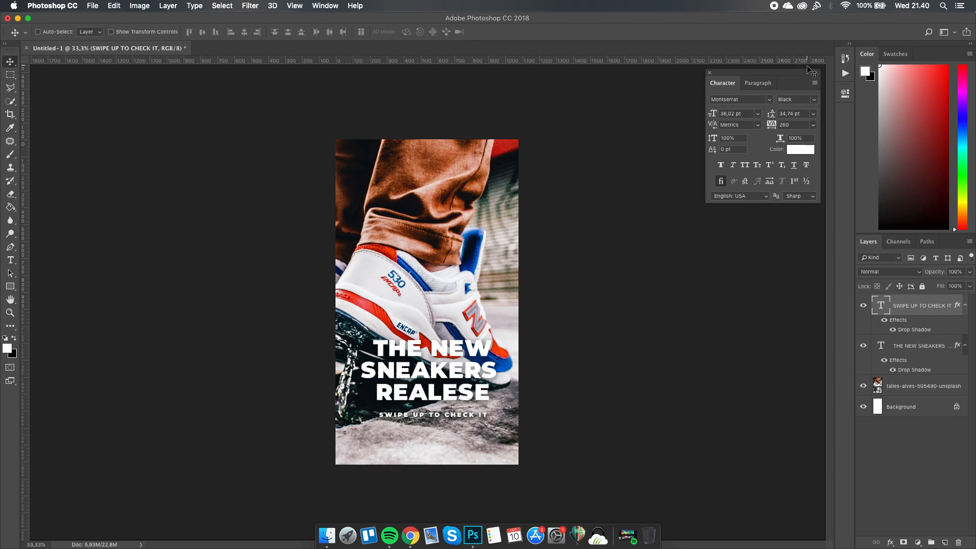
pyautogui.moveTo(802, 75); pyautogui.dragTo(802, 75)
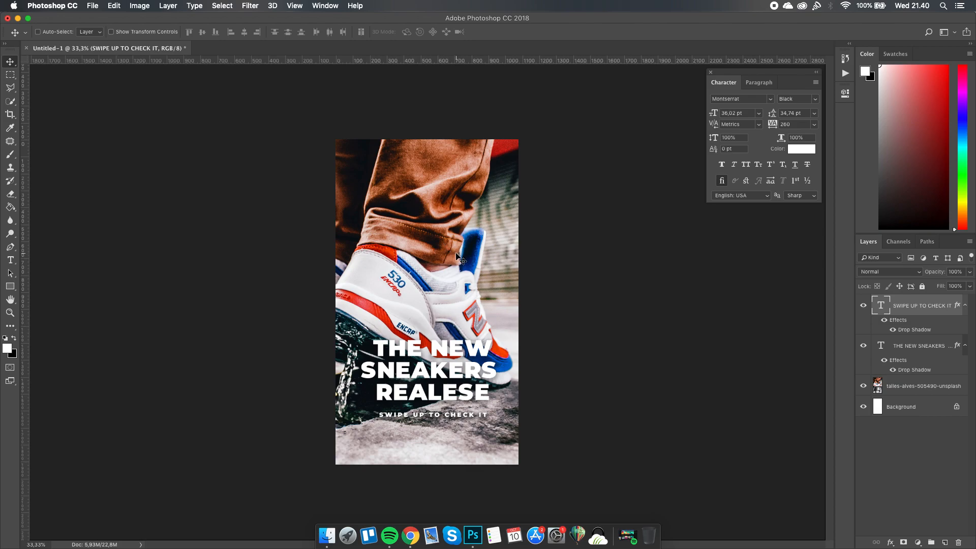
# - Select the headline layer and show the Timeline panel via the Window menu
pyautogui.click(928, 458)
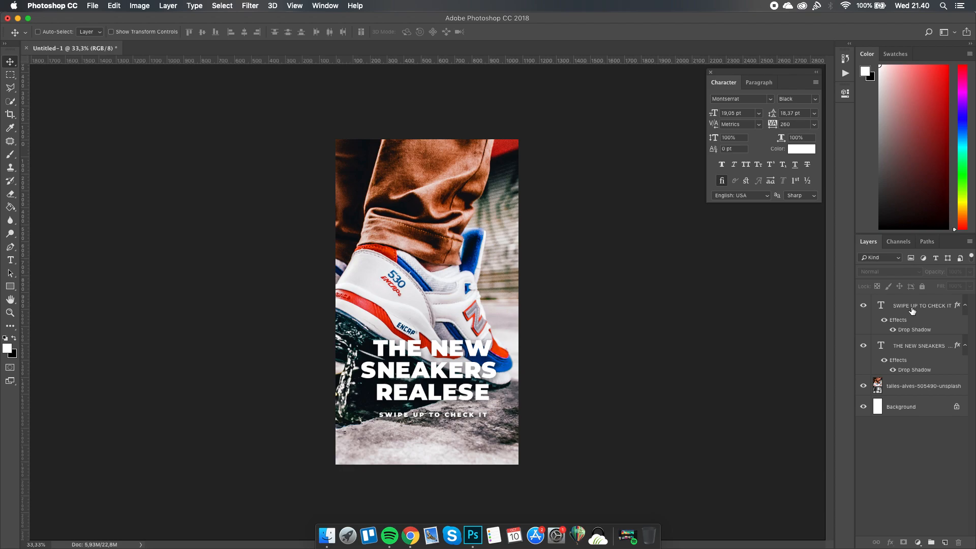
pyautogui.click(911, 348)
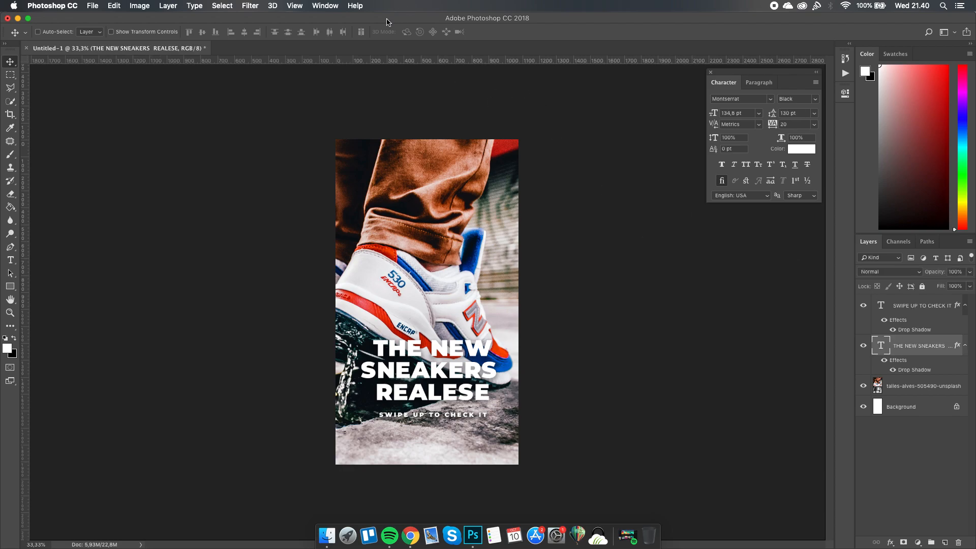
pyautogui.click(325, 5)
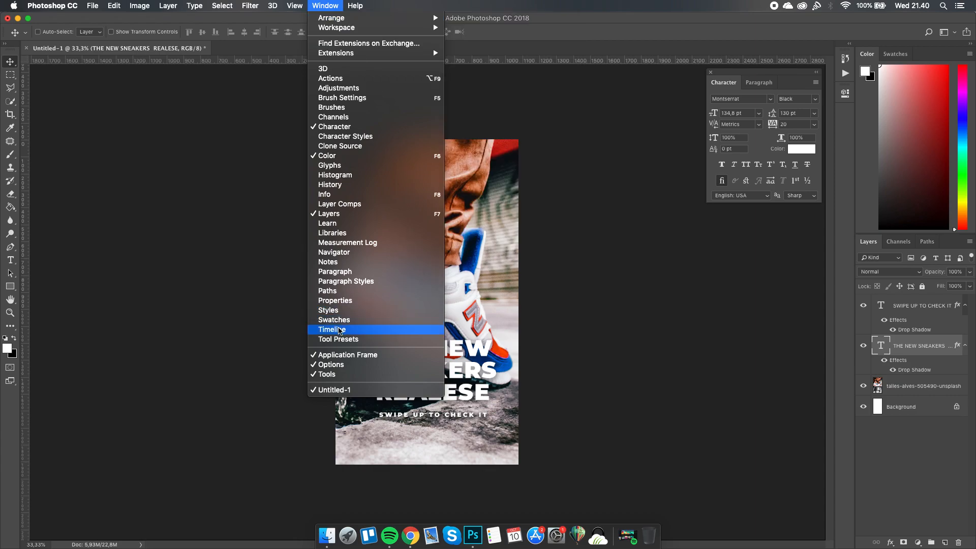
pyautogui.click(331, 329)
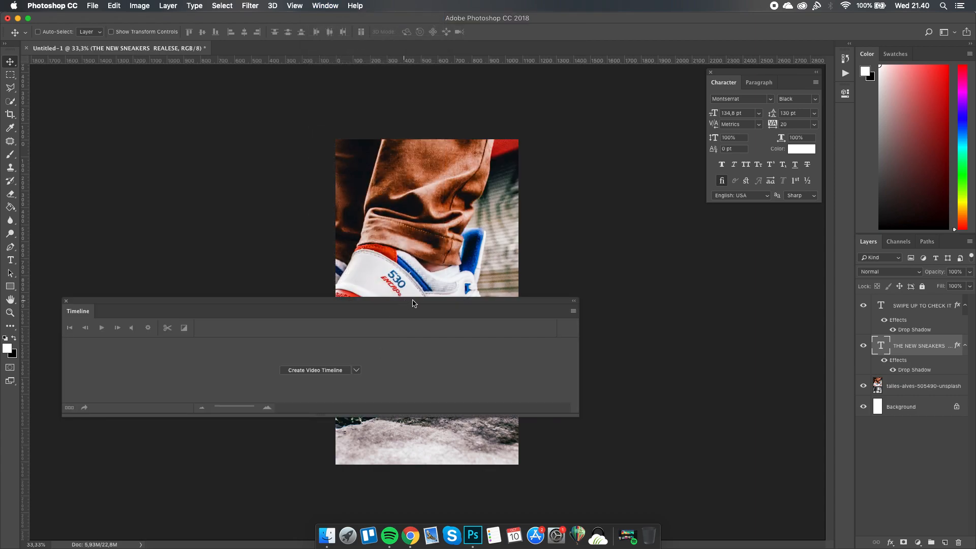
pyautogui.moveTo(413, 303); pyautogui.dragTo(397, 392)
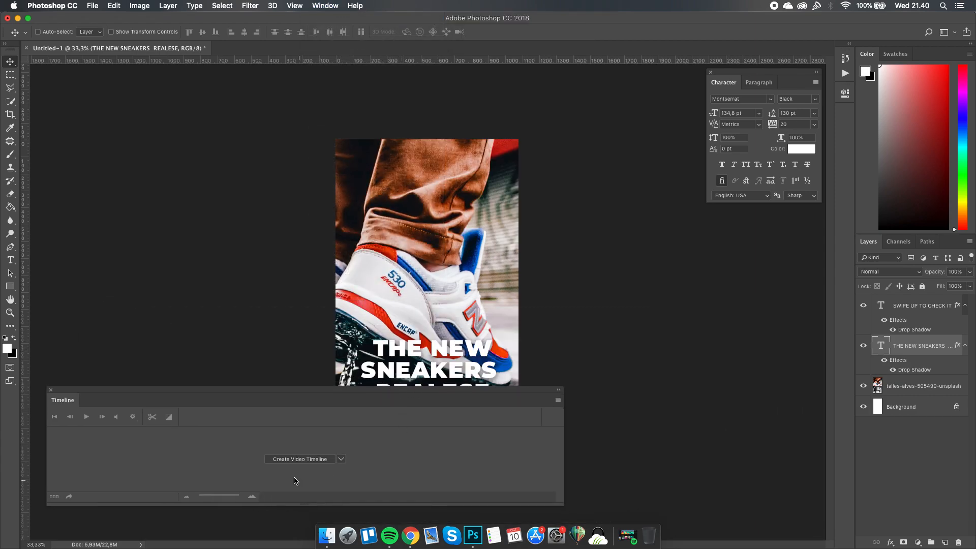
# - Create a video timeline from the layers and enlarge the panel across the window
pyautogui.click(311, 460)
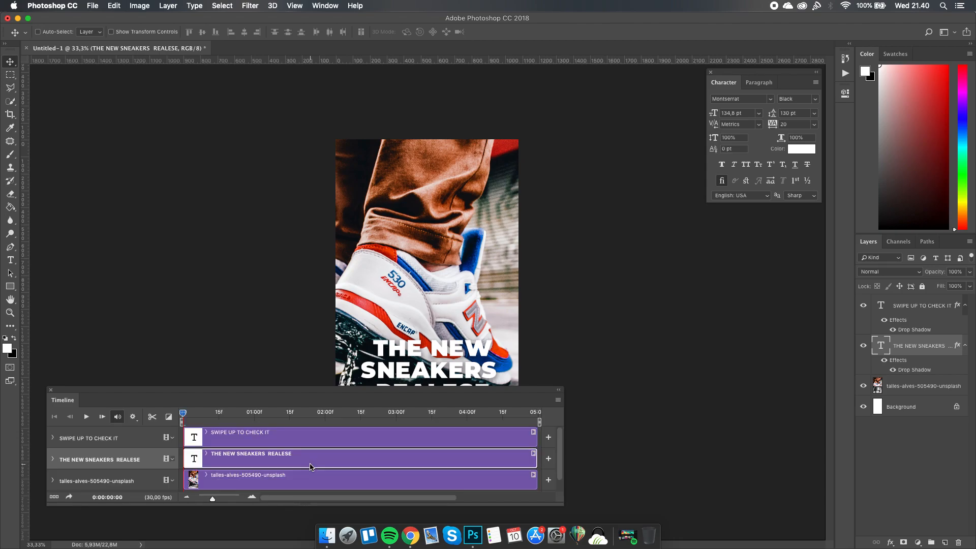
pyautogui.moveTo(303, 391); pyautogui.dragTo(285, 288)
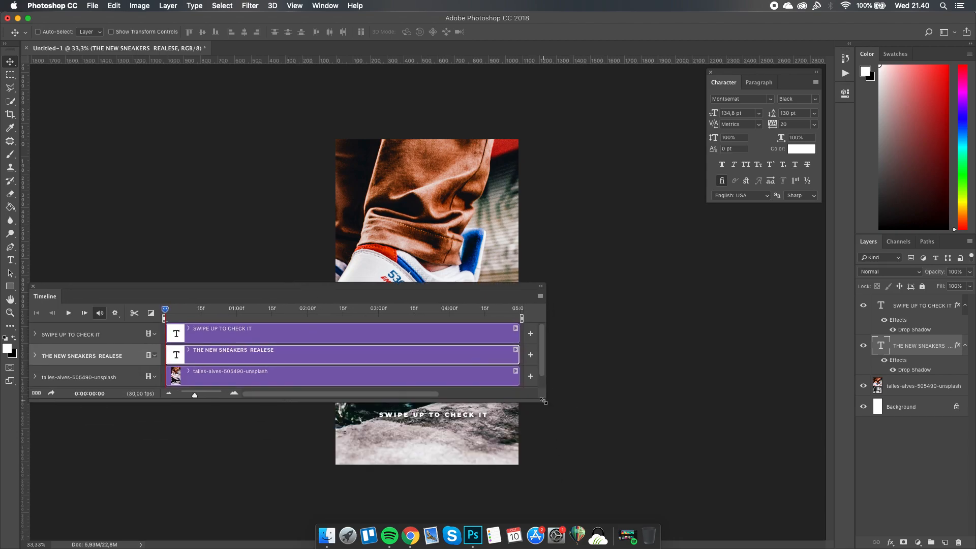
pyautogui.moveTo(546, 406)
pyautogui.mouseDown()
pyautogui.moveTo(796, 502)
pyautogui.moveTo(815, 434)
pyautogui.mouseUp()
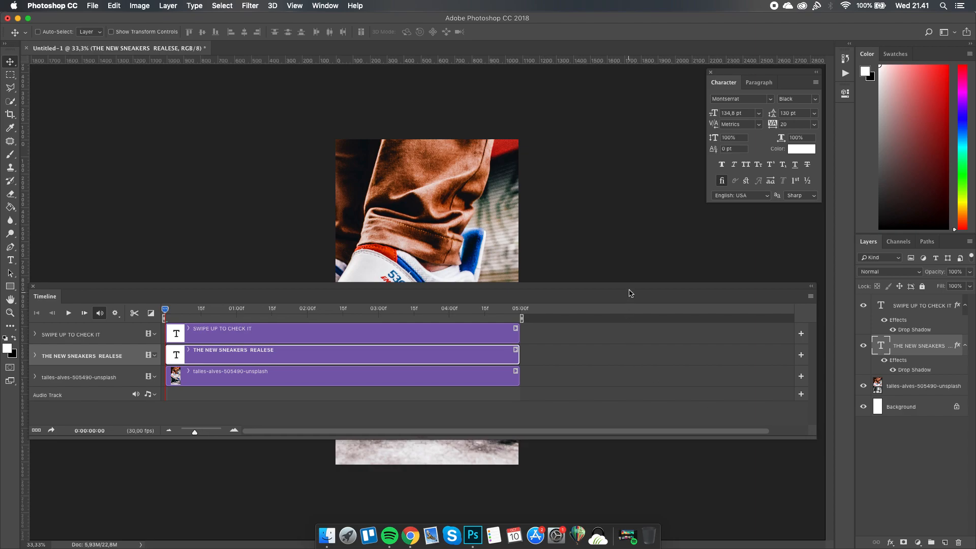
# - Dock the Timeline along the bottom showing all three tracks, scrubbing back to frame 0
pyautogui.moveTo(631, 288); pyautogui.dragTo(631, 365)
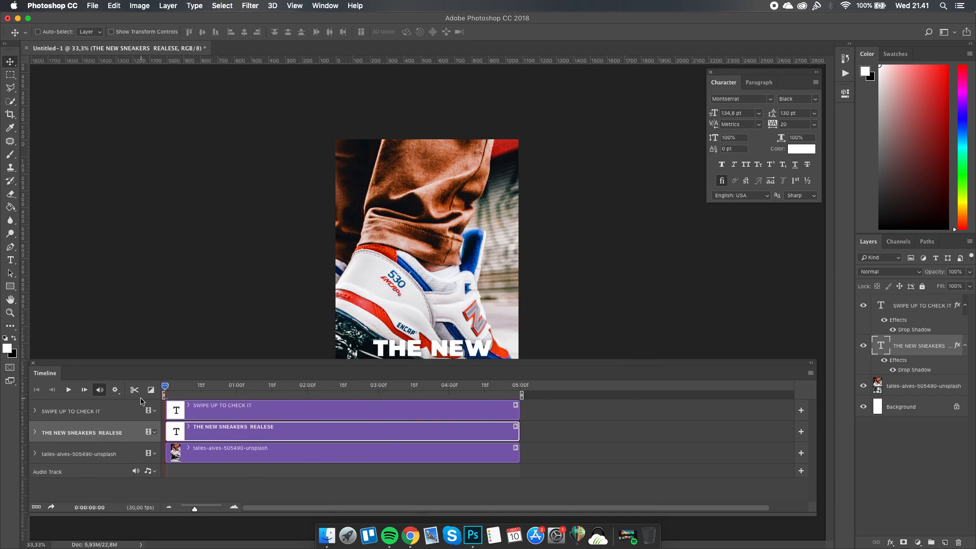
pyautogui.moveTo(167, 391); pyautogui.dragTo(171, 386)
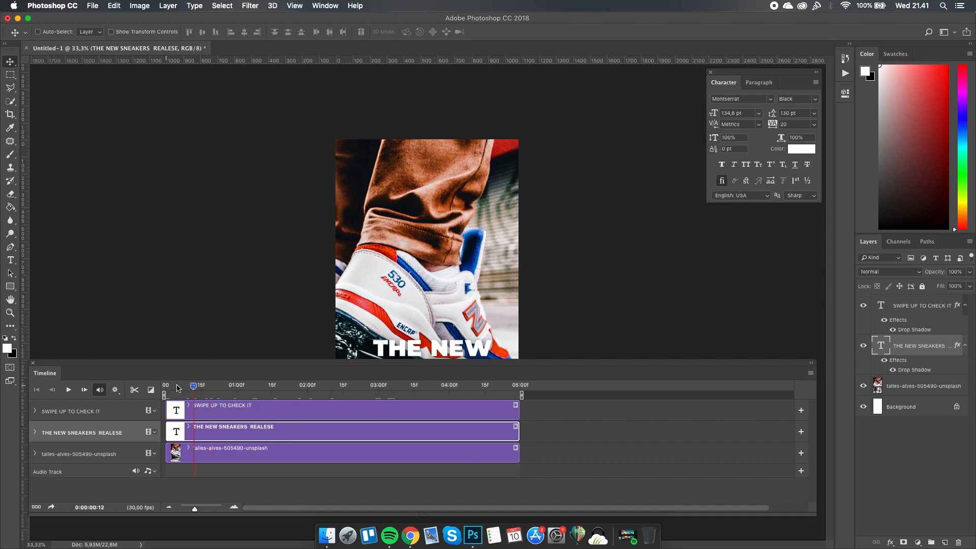
pyautogui.moveTo(286, 365)
pyautogui.mouseDown()
pyautogui.moveTo(307, 436)
pyautogui.moveTo(299, 316)
pyautogui.moveTo(307, 463)
pyautogui.mouseUp()
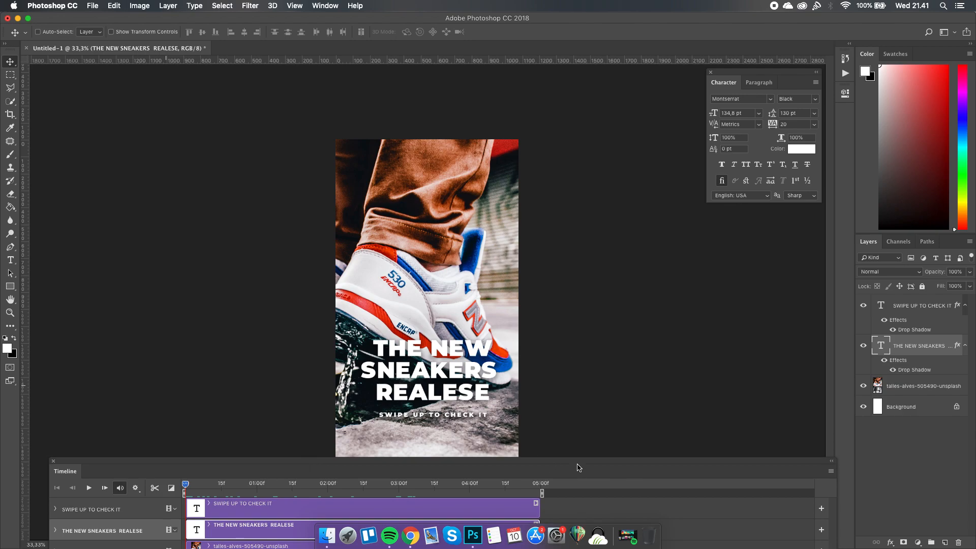
pyautogui.moveTo(579, 460); pyautogui.dragTo(565, 366)
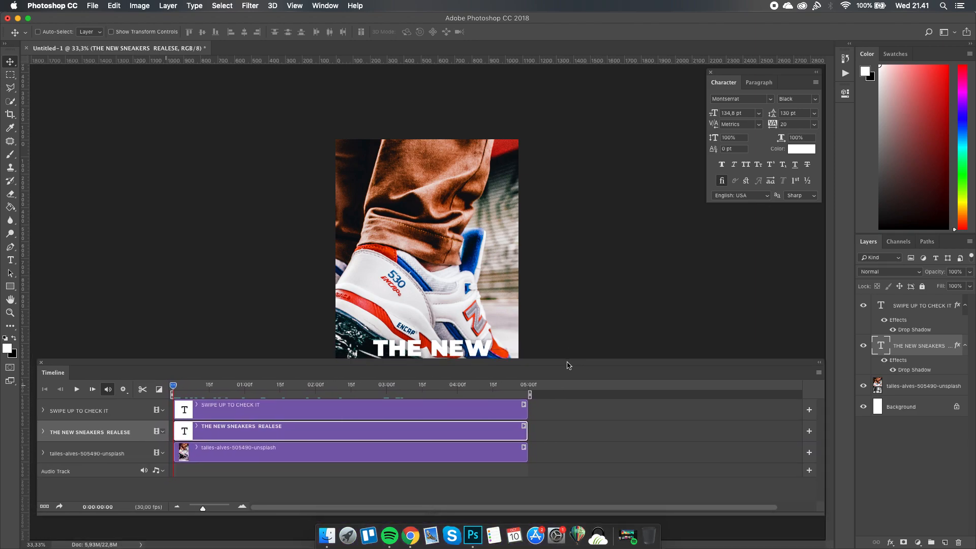
# - Apply a Fade transition at the start of the sneaker photo clip and preview it
pyautogui.click(375, 458)
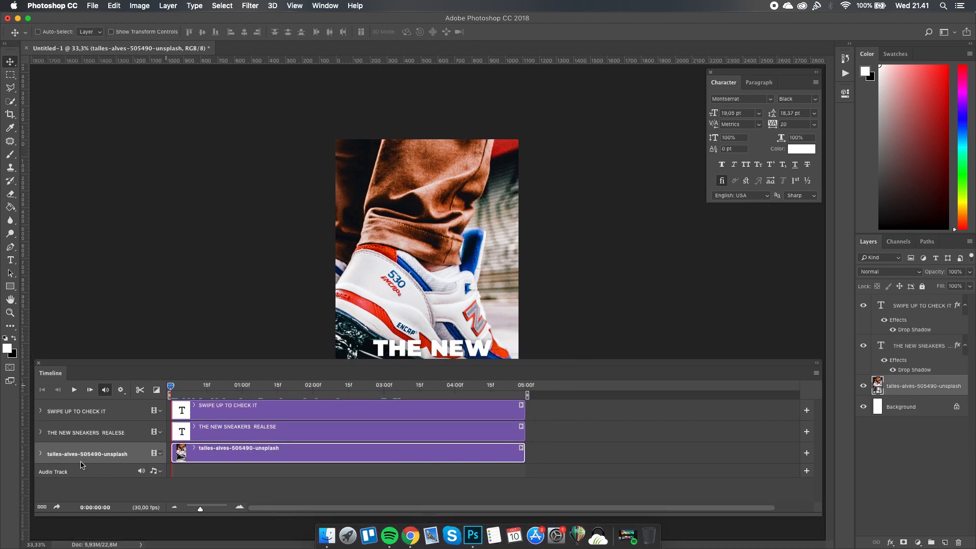
pyautogui.click(41, 455)
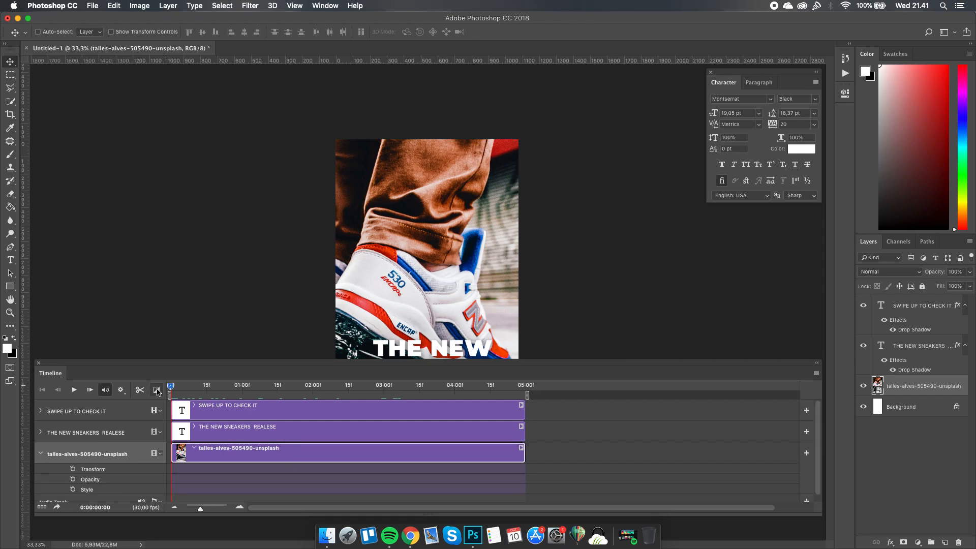
pyautogui.click(157, 391)
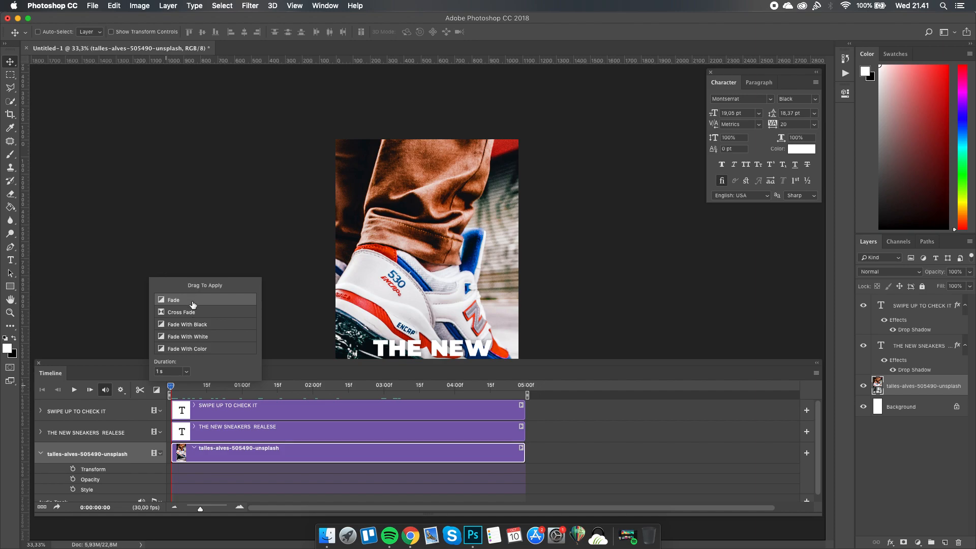
pyautogui.moveTo(192, 303)
pyautogui.mouseDown()
pyautogui.moveTo(185, 455)
pyautogui.moveTo(227, 458)
pyautogui.mouseUp()
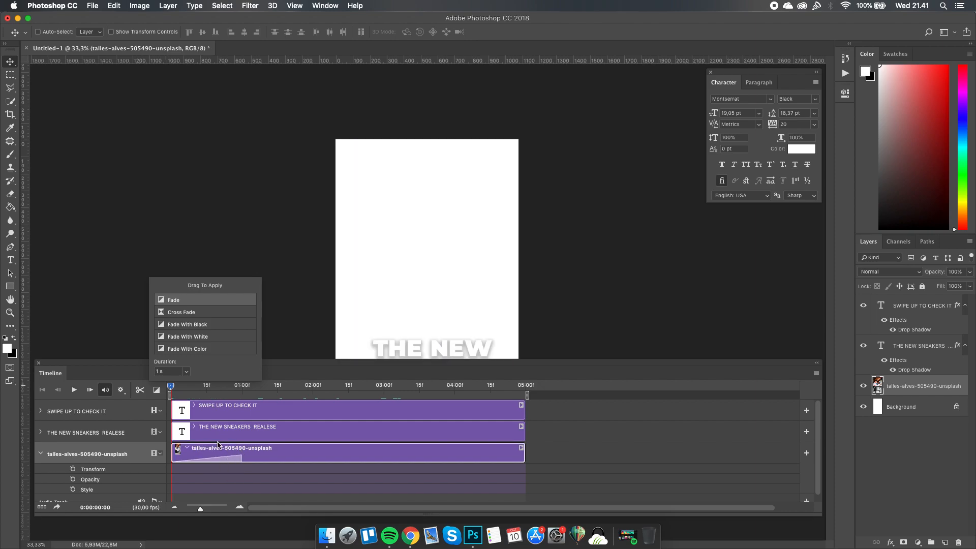
pyautogui.click(173, 389)
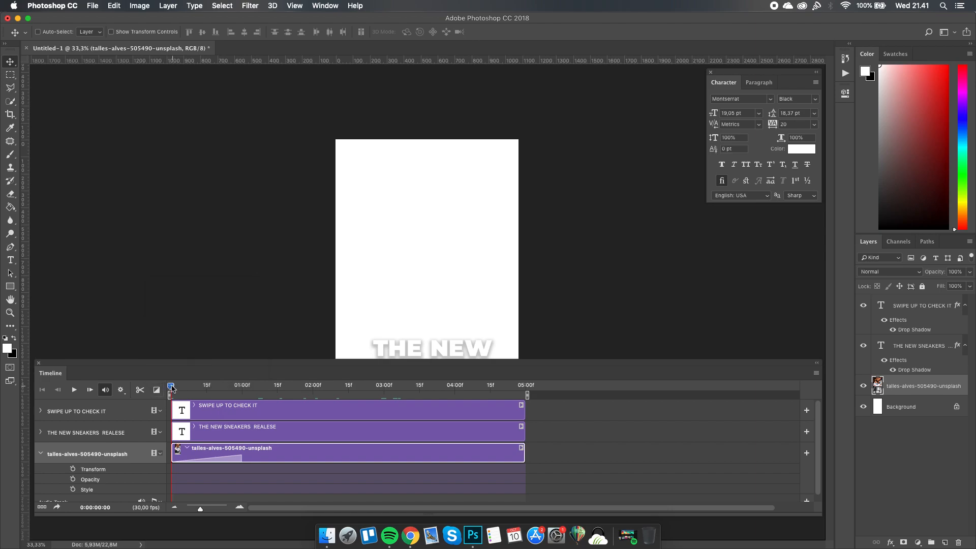
pyautogui.moveTo(172, 389)
pyautogui.mouseDown()
pyautogui.moveTo(238, 389)
pyautogui.moveTo(169, 390)
pyautogui.mouseUp()
pyautogui.moveTo(418, 510); pyautogui.dragTo(465, 510)
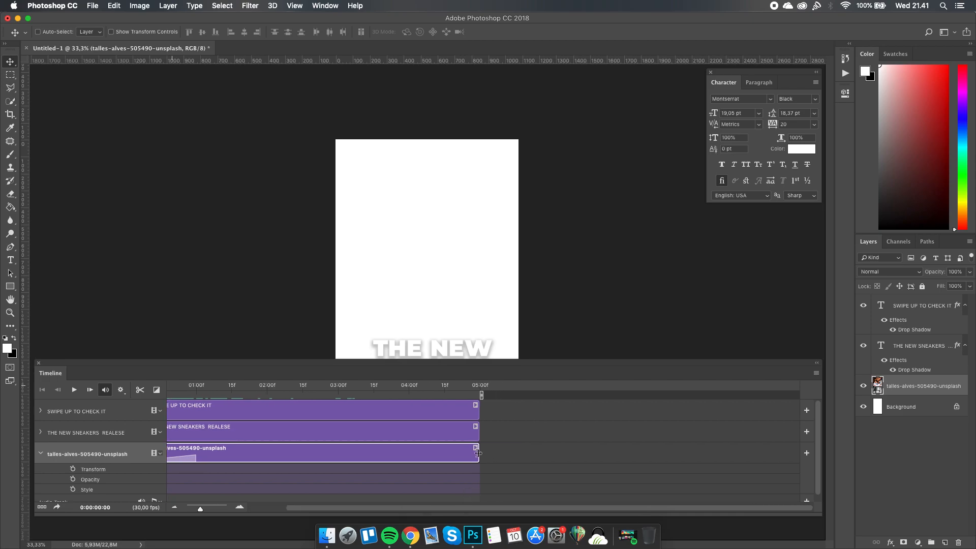
# - Lengthen the sneaker photo clip so it runs well past the end of the text clips
pyautogui.moveTo(477, 453); pyautogui.dragTo(702, 450)
pyautogui.moveTo(536, 509); pyautogui.dragTo(672, 510)
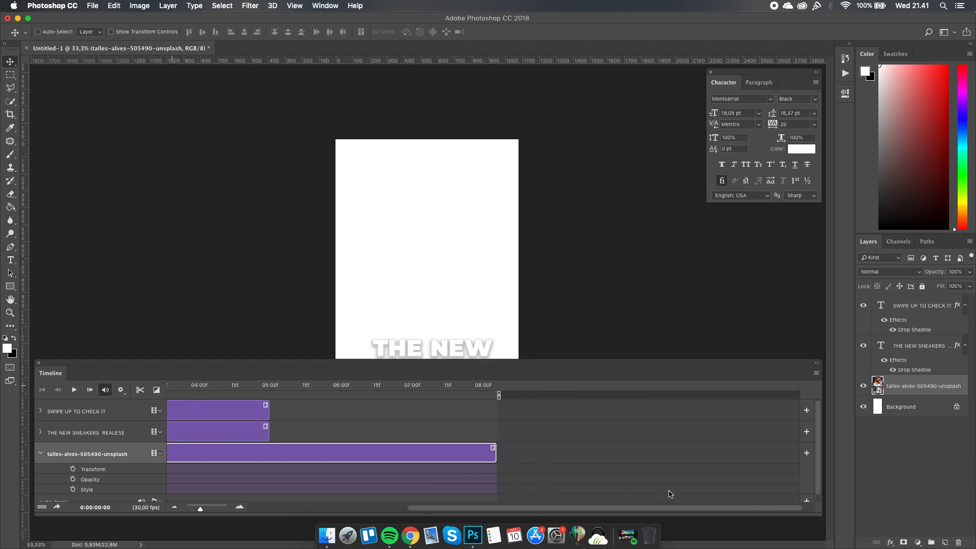
pyautogui.moveTo(478, 454); pyautogui.dragTo(715, 450)
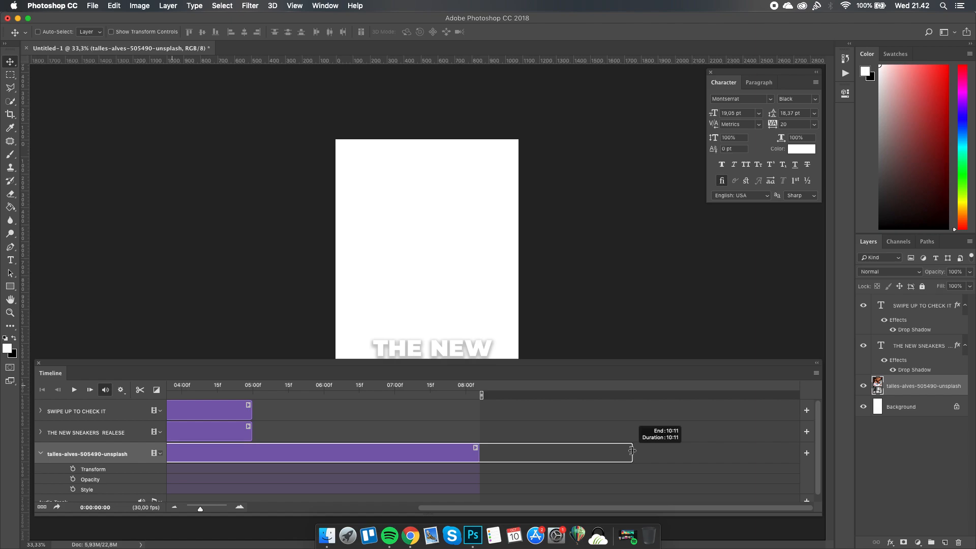
pyautogui.moveTo(626, 510); pyautogui.dragTo(749, 503)
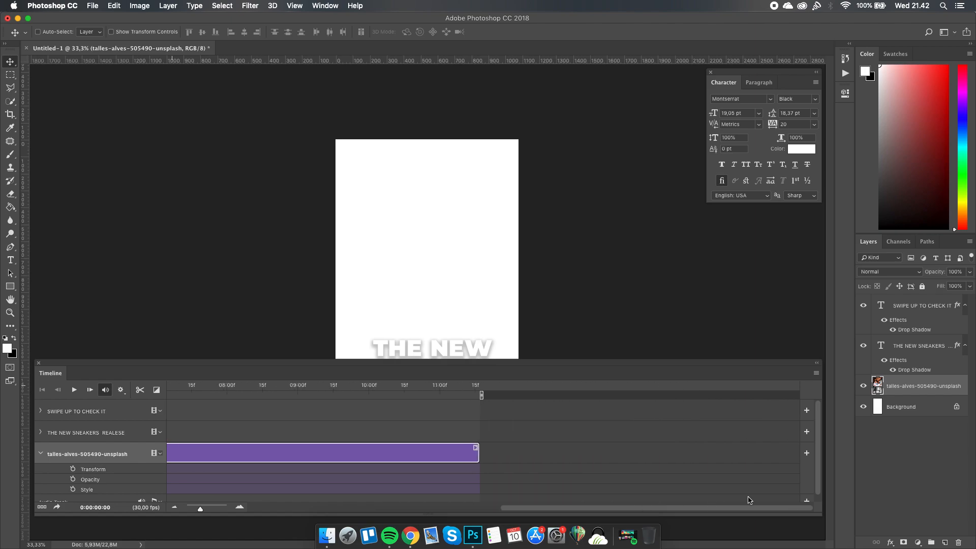
pyautogui.moveTo(480, 453); pyautogui.dragTo(724, 448)
pyautogui.moveTo(686, 508); pyautogui.dragTo(454, 511)
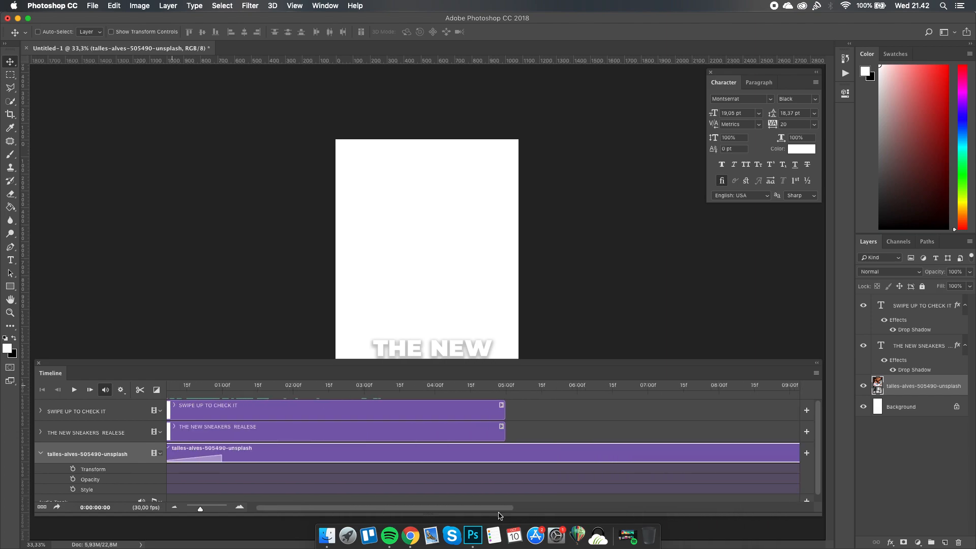
pyautogui.click(286, 430)
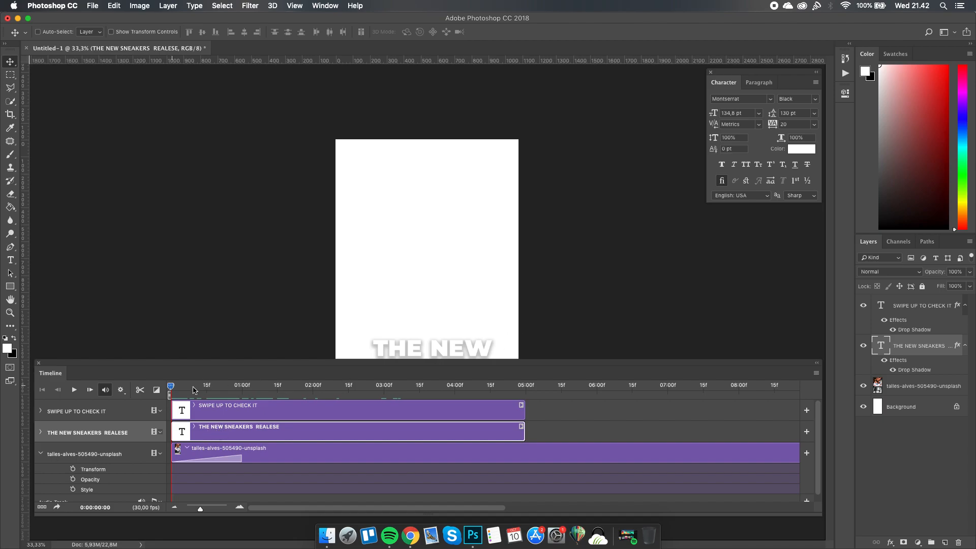
# - Expand the headline's track and enable Transform keyframing
pyautogui.click(41, 432)
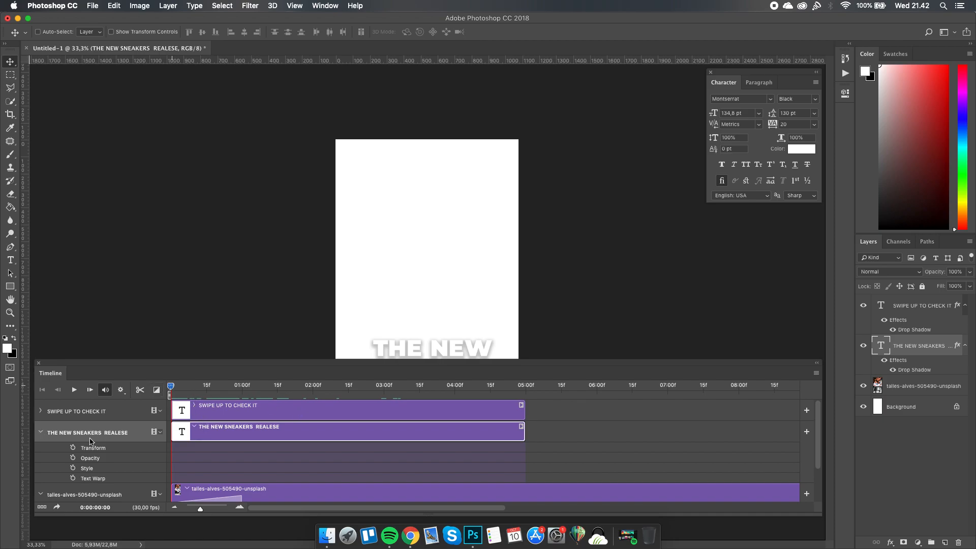
pyautogui.moveTo(170, 388); pyautogui.dragTo(169, 391)
pyautogui.click(73, 448)
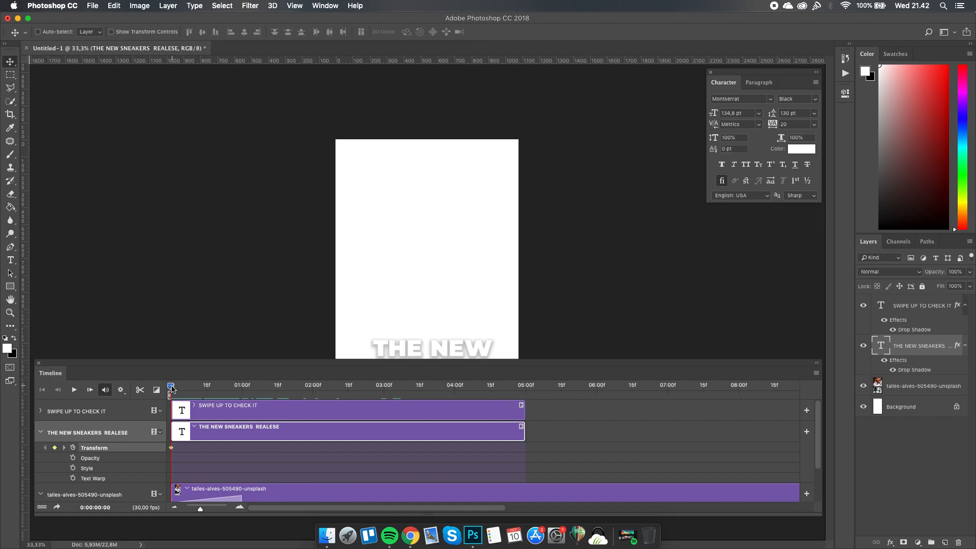
# - Move the headline's Transform keyframe to the 01:00f mark
pyautogui.moveTo(171, 387); pyautogui.dragTo(278, 385)
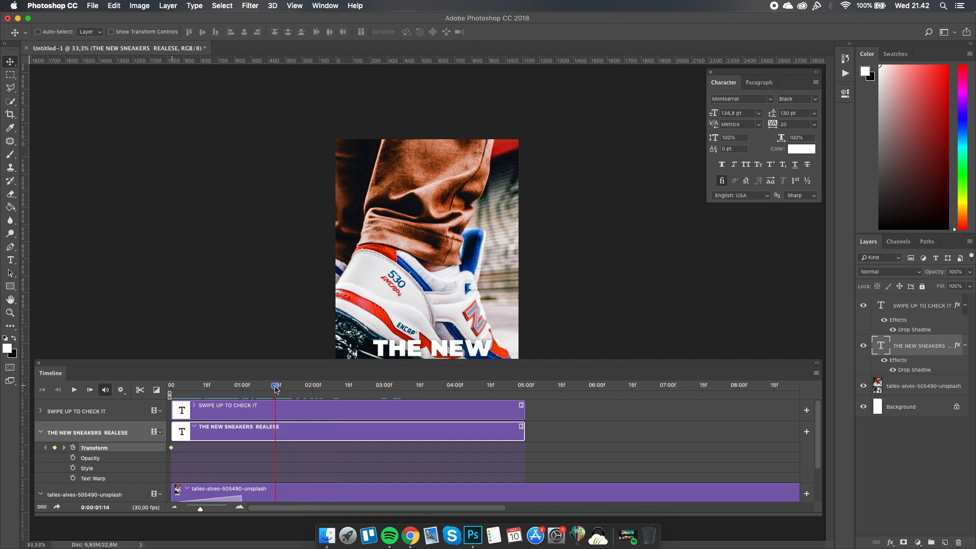
pyautogui.moveTo(278, 386); pyautogui.dragTo(280, 386)
pyautogui.moveTo(280, 386)
pyautogui.mouseDown()
pyautogui.moveTo(313, 387)
pyautogui.moveTo(262, 385)
pyautogui.moveTo(313, 385)
pyautogui.mouseUp()
pyautogui.moveTo(314, 387); pyautogui.dragTo(242, 387)
pyautogui.scroll(-2, 244, 480)
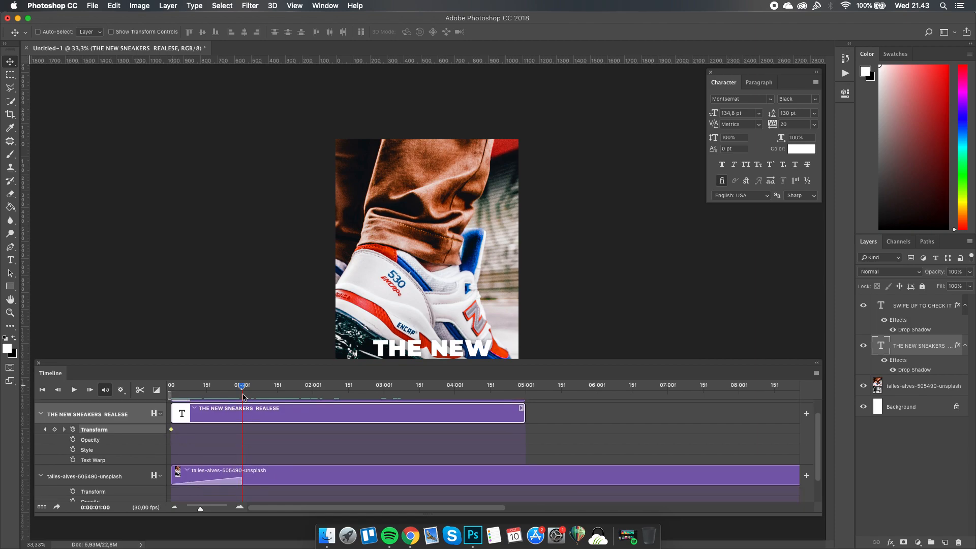
pyautogui.moveTo(238, 387); pyautogui.dragTo(243, 387)
pyautogui.moveTo(173, 431); pyautogui.dragTo(243, 433)
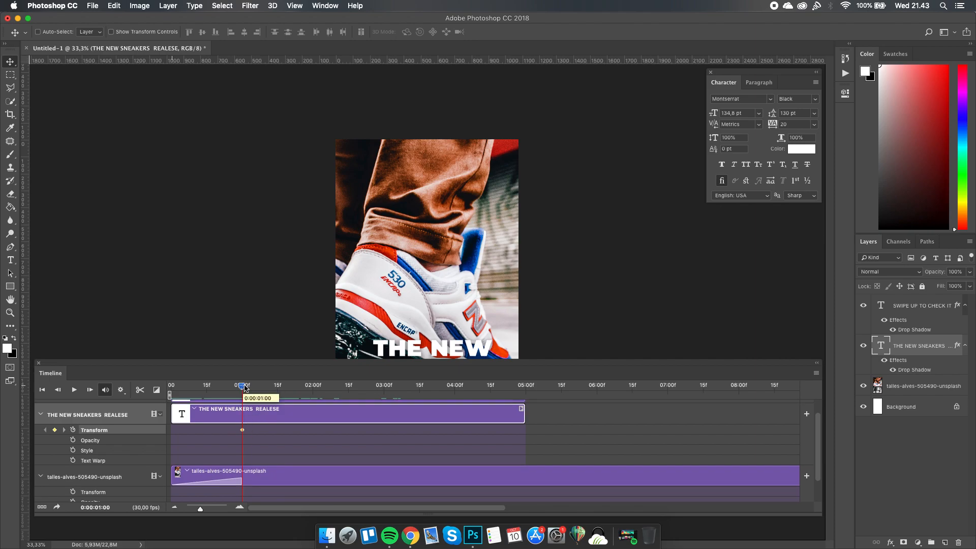
pyautogui.moveTo(244, 387); pyautogui.dragTo(383, 385)
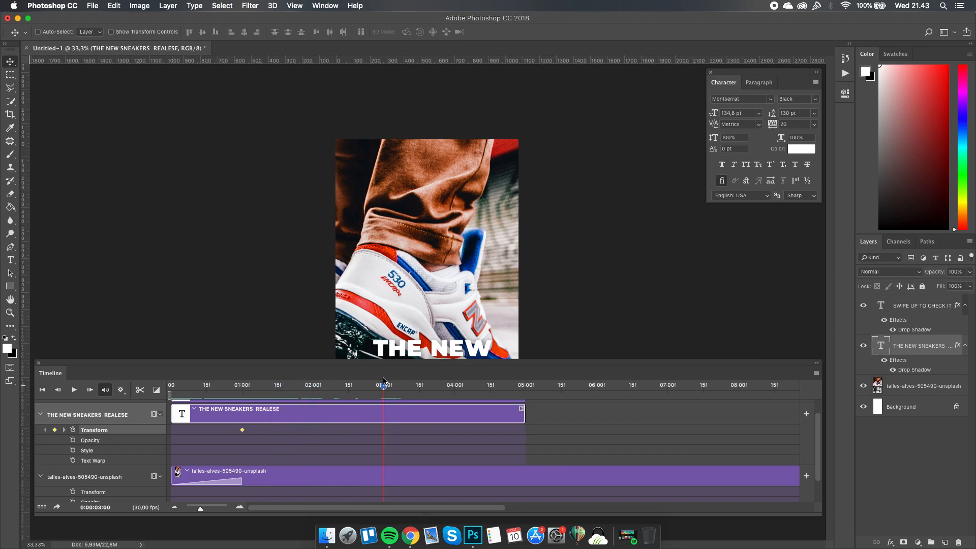
pyautogui.click(815, 371)
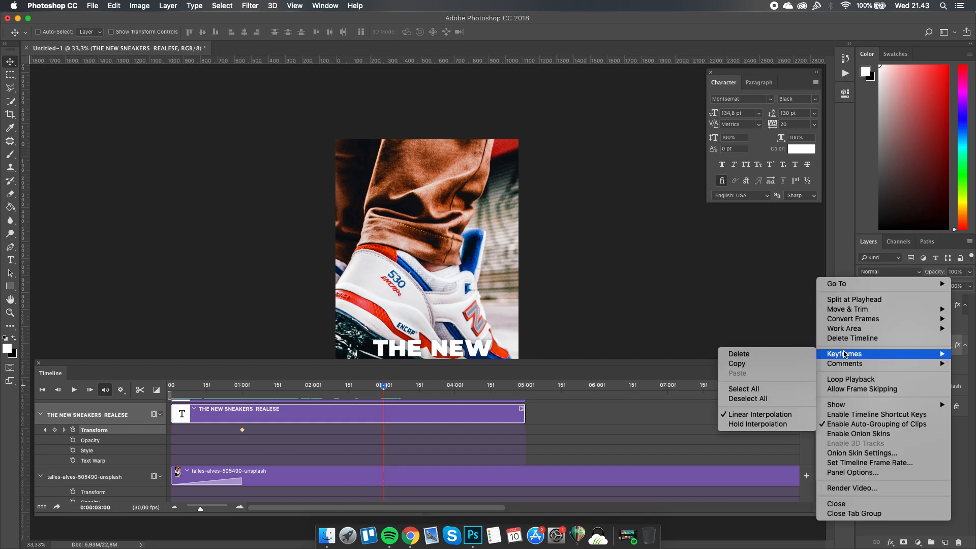
pyautogui.click(857, 473)
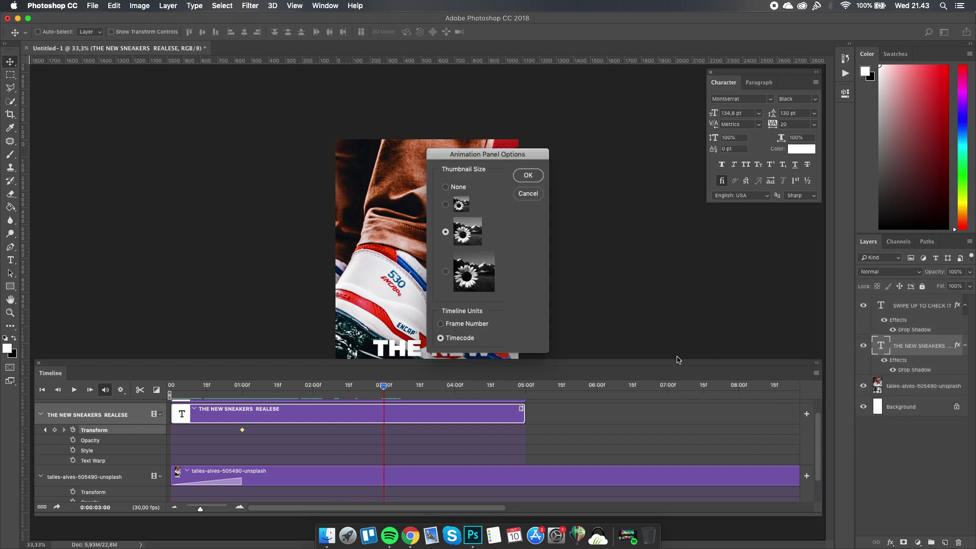
pyautogui.click(528, 194)
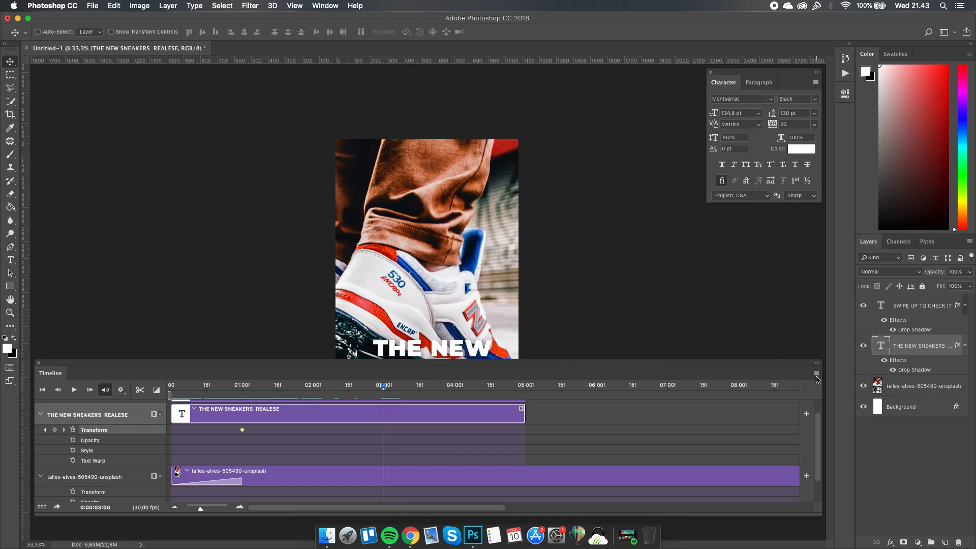
pyautogui.click(816, 372)
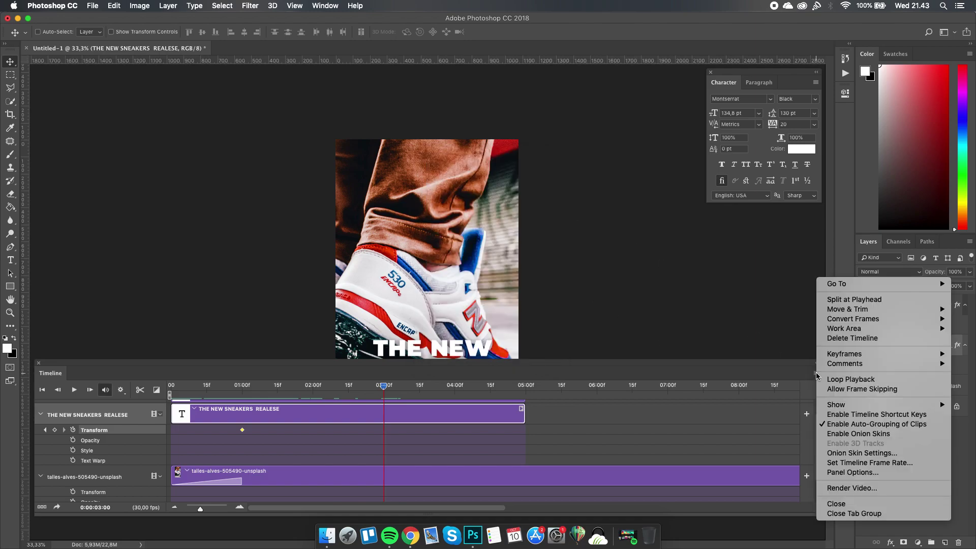
pyautogui.click(879, 463)
pyautogui.click(557, 265)
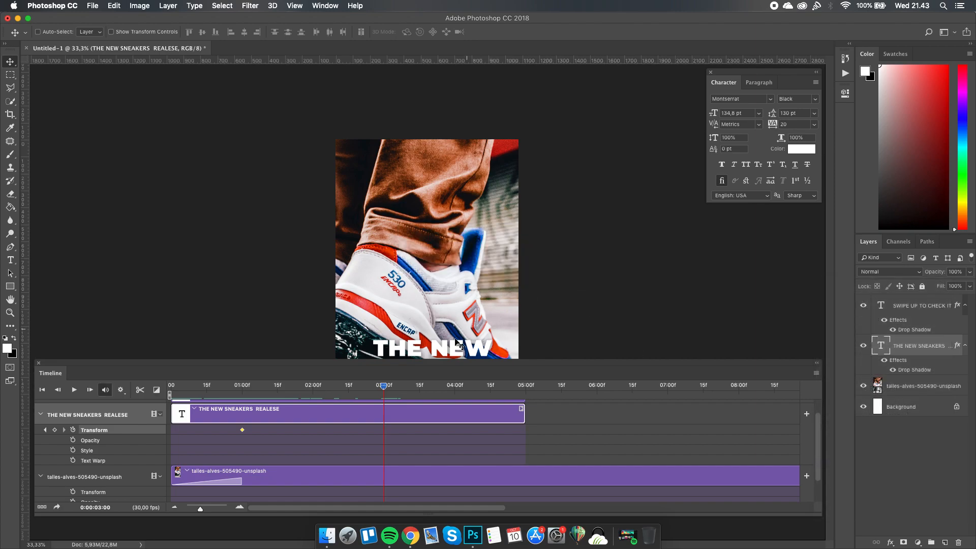
# - Add a second Transform keyframe for the headline at 02:00f
pyautogui.moveTo(384, 386); pyautogui.dragTo(243, 384)
pyautogui.moveTo(243, 385)
pyautogui.mouseDown()
pyautogui.moveTo(313, 386)
pyautogui.moveTo(243, 386)
pyautogui.moveTo(279, 389)
pyautogui.mouseUp()
pyautogui.moveTo(278, 388)
pyautogui.mouseDown()
pyautogui.moveTo(242, 389)
pyautogui.moveTo(314, 384)
pyautogui.mouseUp()
# - Zoom out and select the headline's Transform keyframe at one second
pyautogui.press('super+minus')
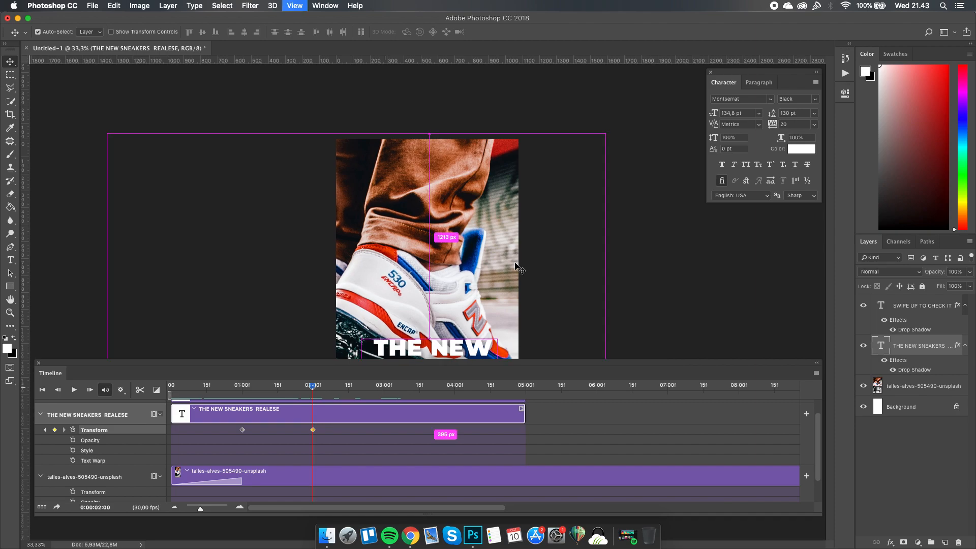
pyautogui.press('super+minus')
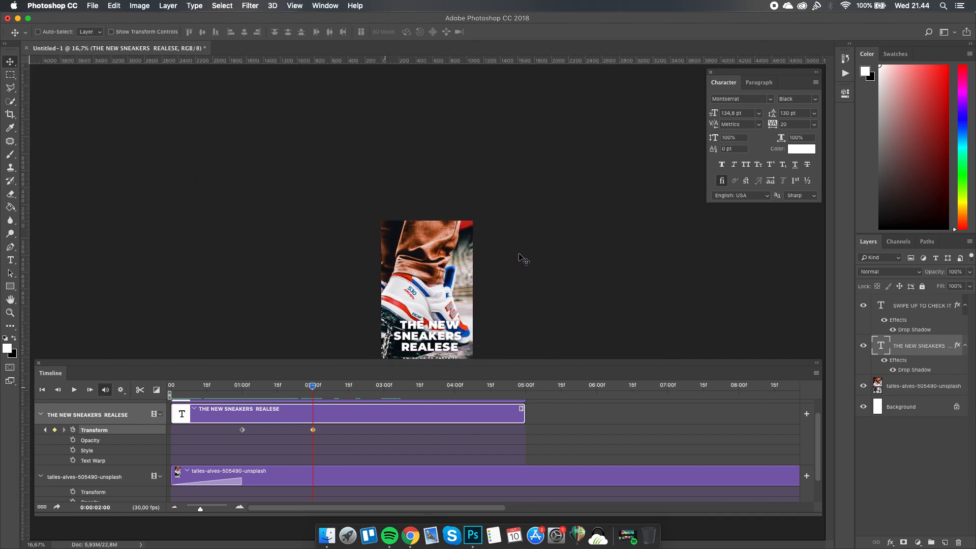
pyautogui.moveTo(554, 365)
pyautogui.mouseDown()
pyautogui.moveTo(608, 391)
pyautogui.moveTo(587, 398)
pyautogui.mouseUp()
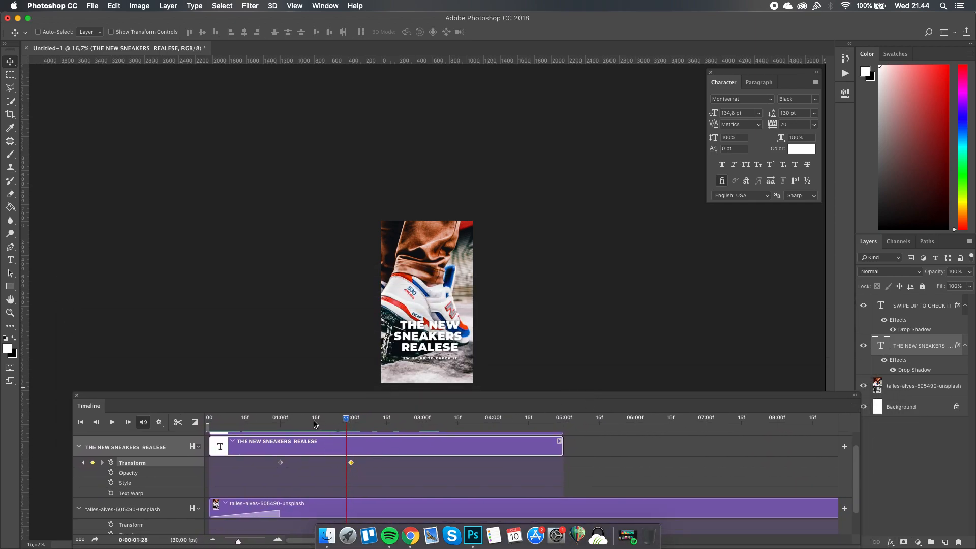
pyautogui.moveTo(352, 420); pyautogui.dragTo(280, 419)
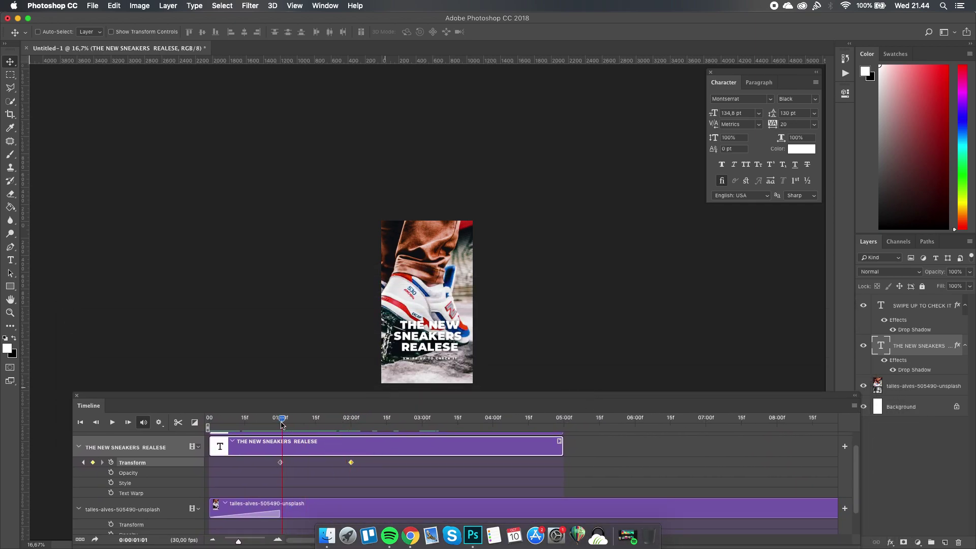
pyautogui.click(281, 462)
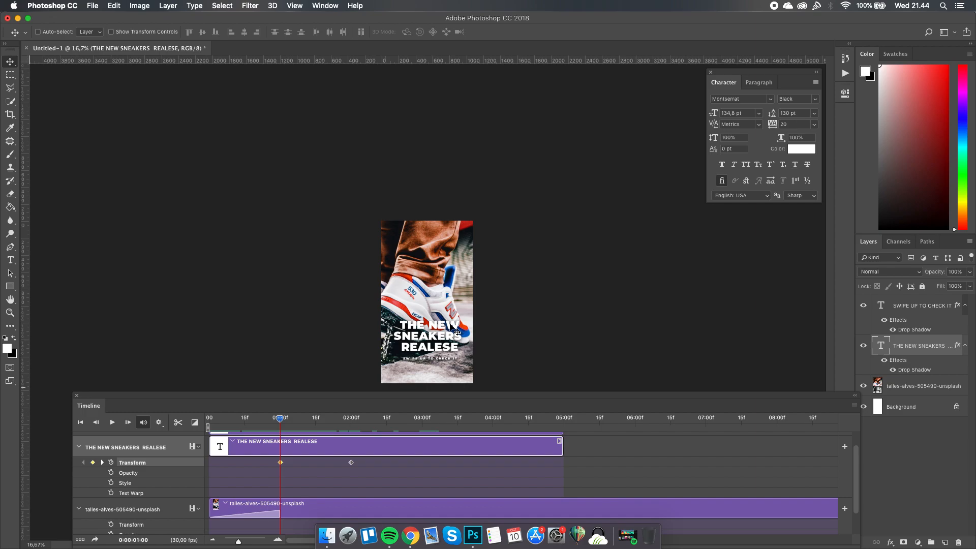
# - Drag the headline below the frame at that keyframe so it slides up, then preview
pyautogui.moveTo(457, 330)
pyautogui.mouseDown()
pyautogui.moveTo(450, 394)
pyautogui.moveTo(448, 384)
pyautogui.mouseUp()
pyautogui.press('super+z')
pyautogui.press('super+semicolon')
pyautogui.press('super+minus')
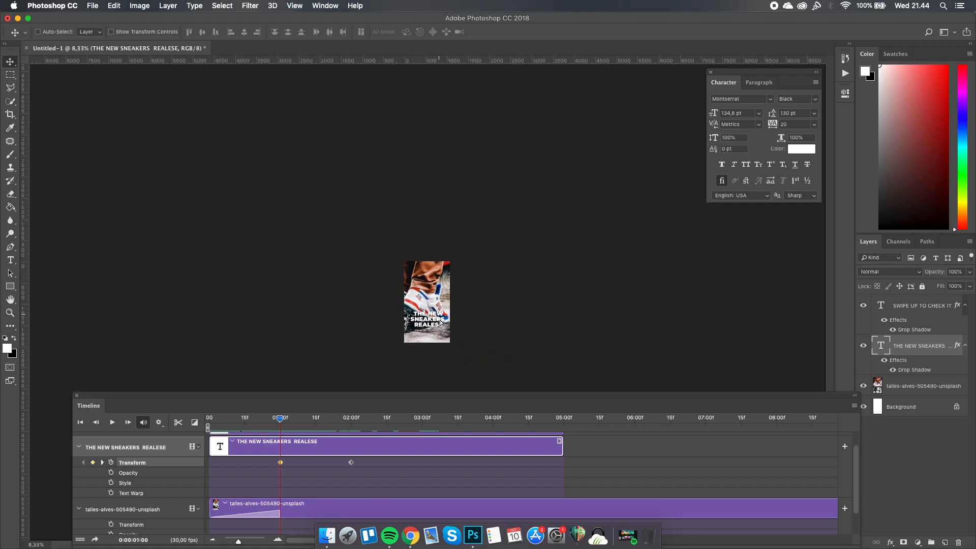
pyautogui.moveTo(439, 320); pyautogui.dragTo(441, 357)
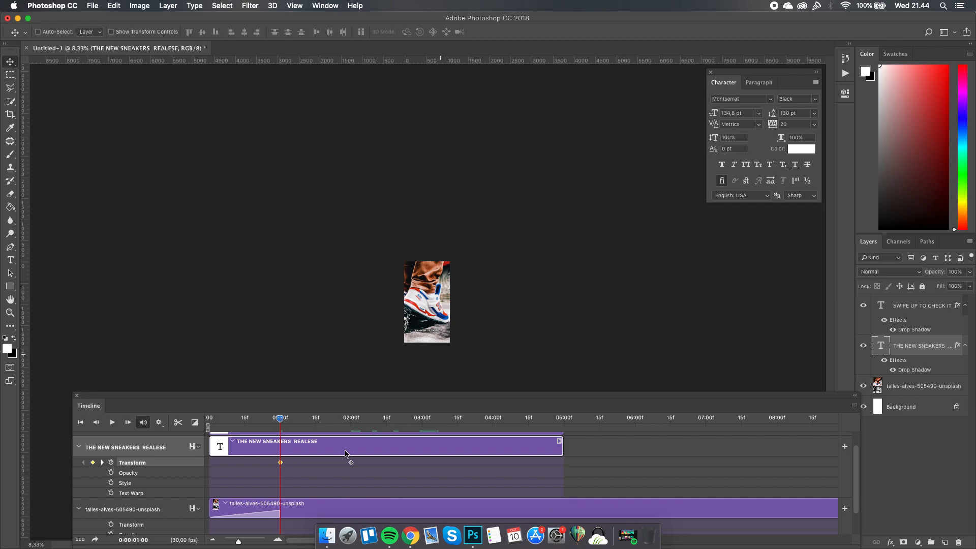
pyautogui.moveTo(281, 419)
pyautogui.mouseDown()
pyautogui.moveTo(228, 419)
pyautogui.moveTo(316, 418)
pyautogui.mouseUp()
pyautogui.moveTo(316, 419)
pyautogui.mouseDown()
pyautogui.moveTo(358, 419)
pyautogui.moveTo(292, 419)
pyautogui.mouseUp()
pyautogui.press('super+plus')
pyautogui.press('super+plus')
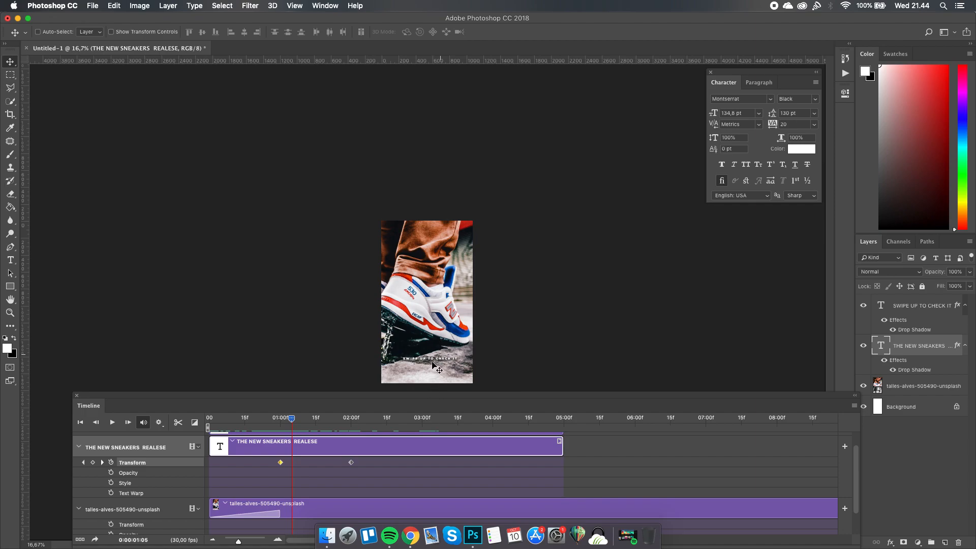
pyautogui.scroll(1, 344, 458)
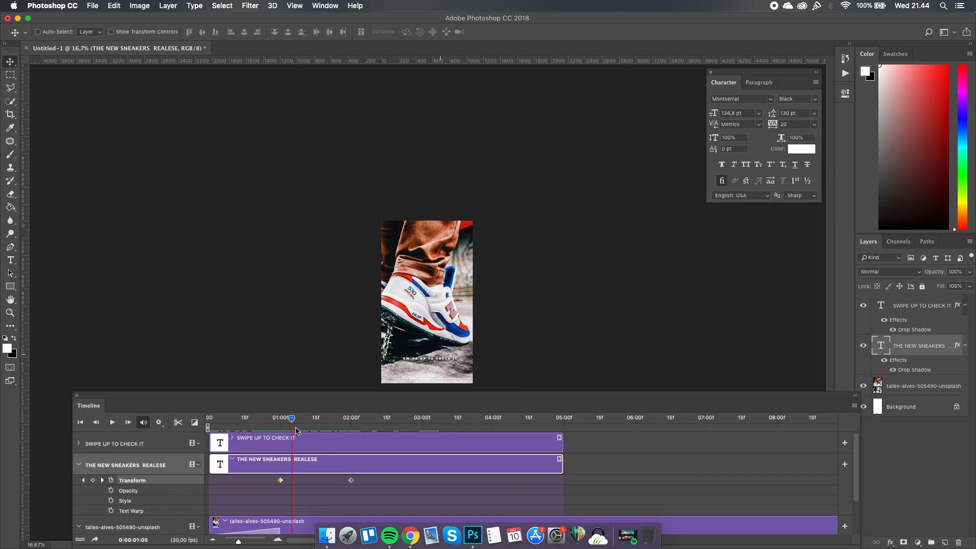
# - At 03:00, select the SWIPE UP layer and enable its Transform stopwatch
pyautogui.moveTo(292, 419); pyautogui.dragTo(365, 419)
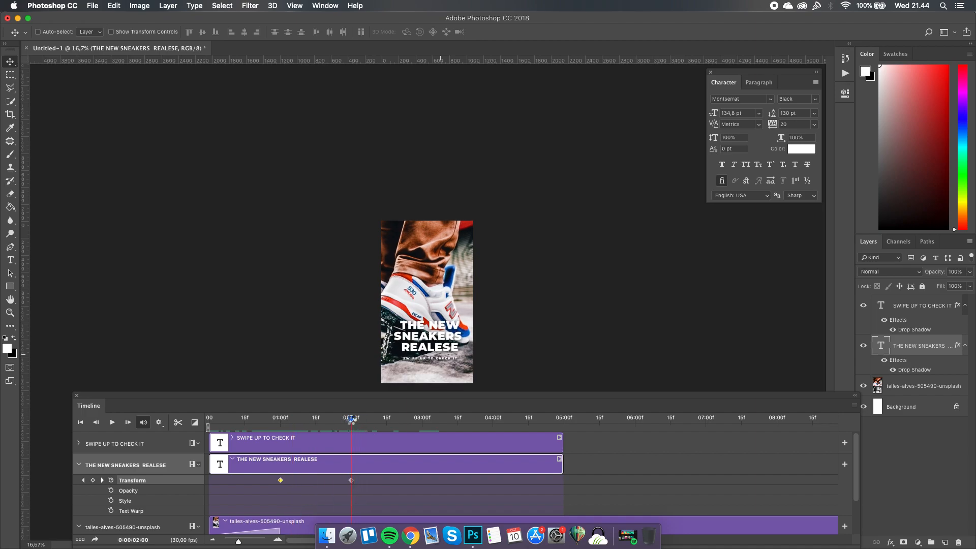
pyautogui.moveTo(427, 417); pyautogui.dragTo(422, 417)
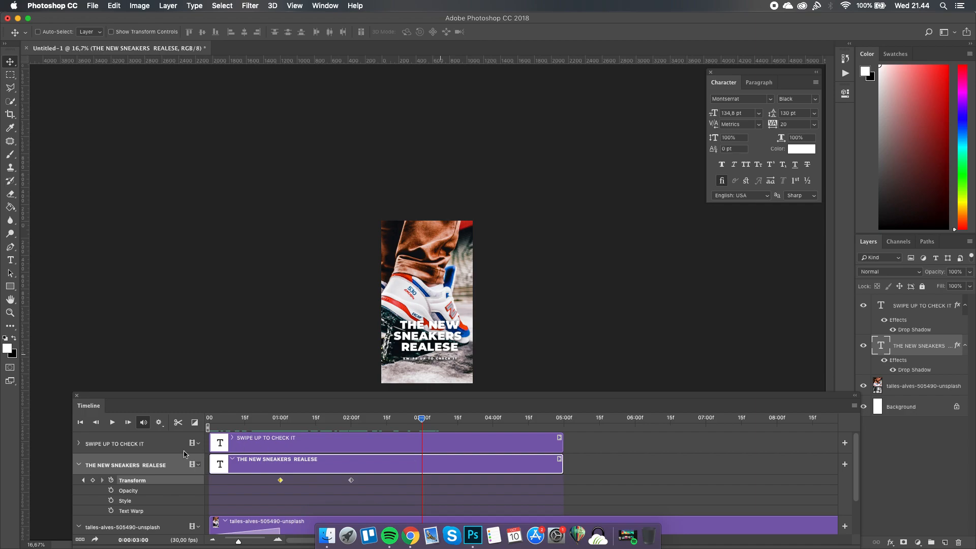
pyautogui.click(335, 443)
pyautogui.click(80, 445)
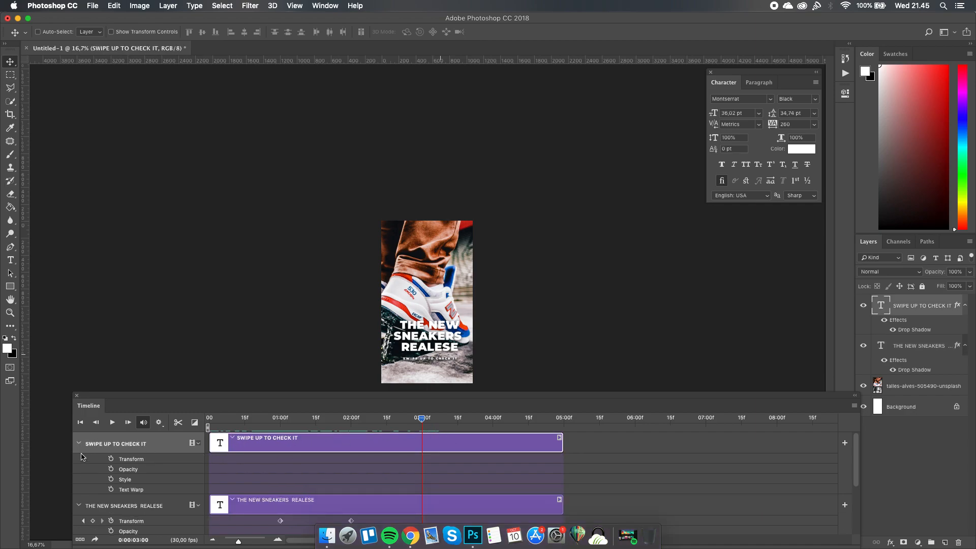
pyautogui.click(111, 460)
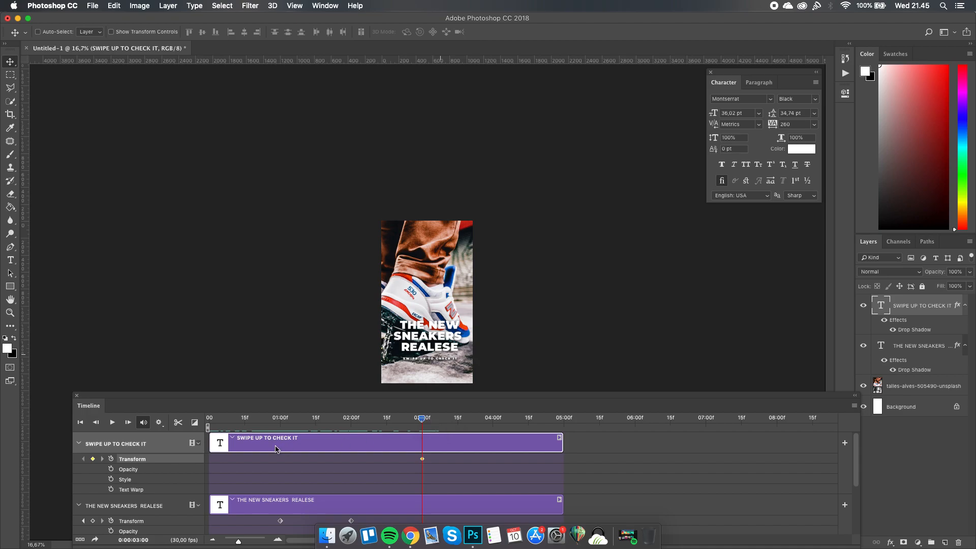
# - Add a Transform keyframe at 04:00 and trim the clip's start to 03:00
pyautogui.moveTo(421, 418); pyautogui.dragTo(494, 418)
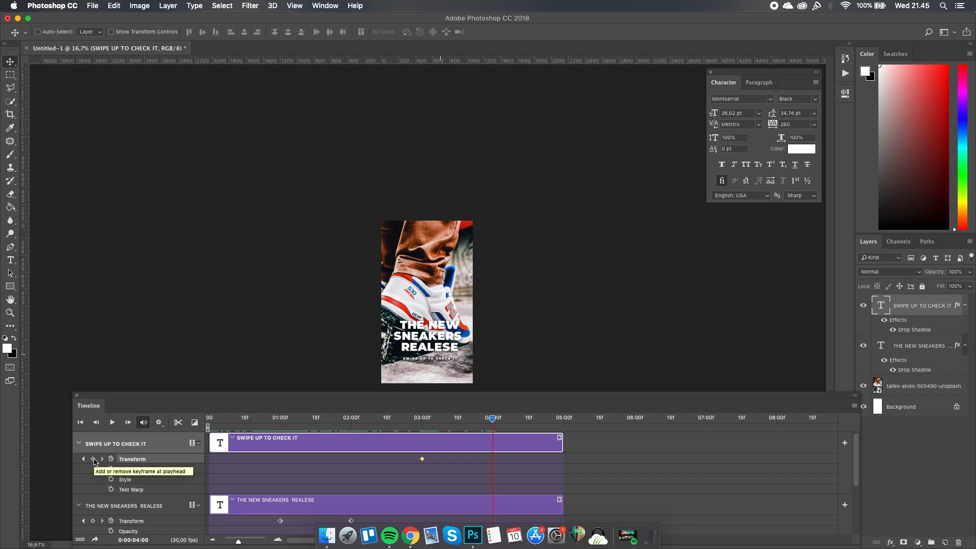
pyautogui.click(93, 460)
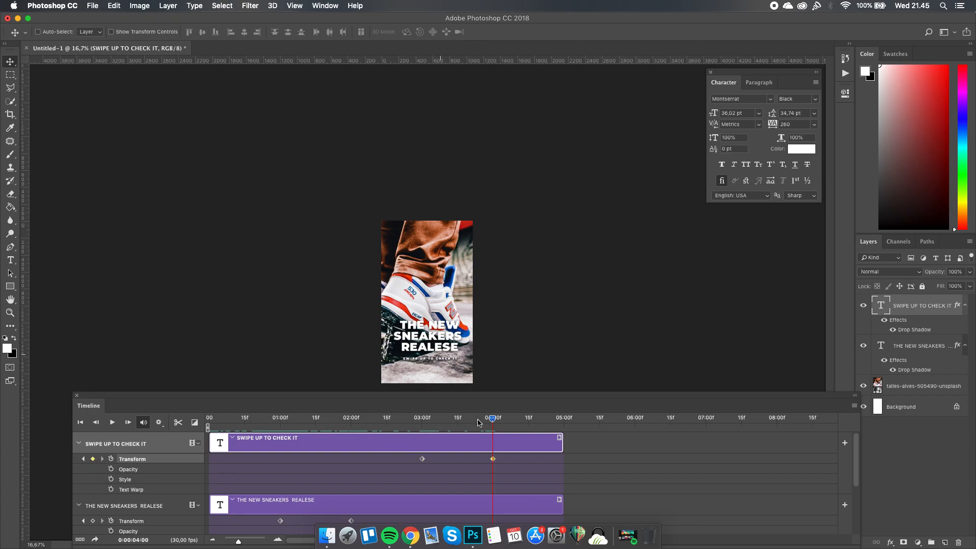
pyautogui.moveTo(494, 420); pyautogui.dragTo(423, 419)
pyautogui.moveTo(210, 442); pyautogui.dragTo(425, 441)
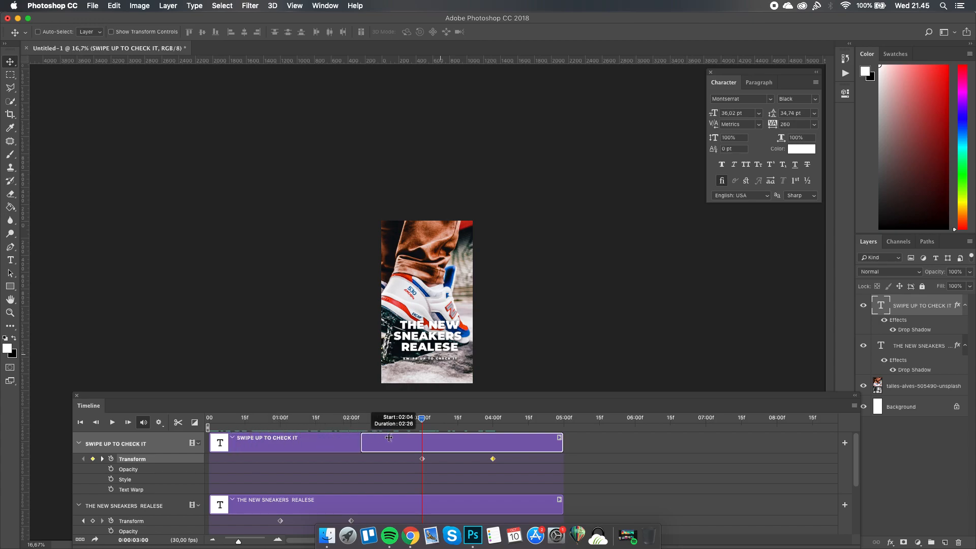
pyautogui.moveTo(424, 439); pyautogui.dragTo(424, 439)
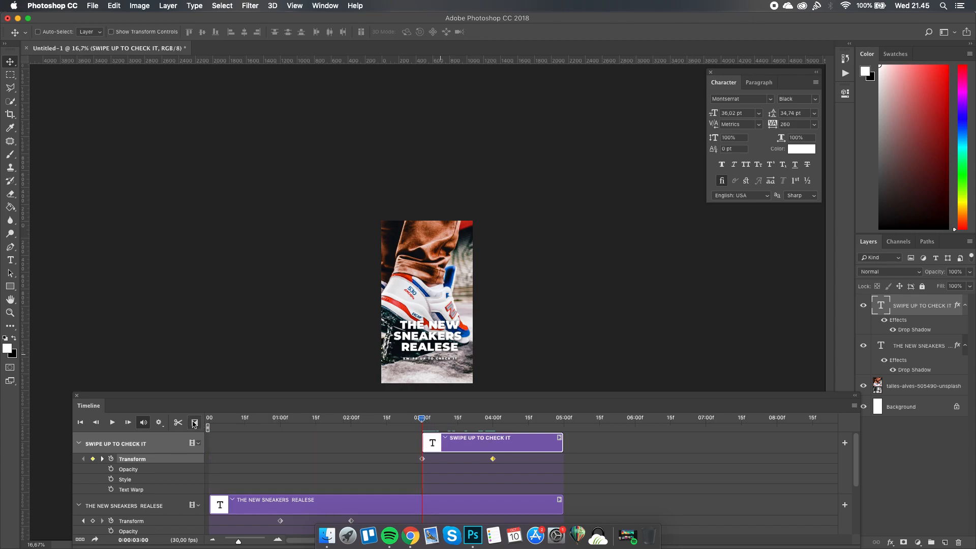
# - Apply a Fade transition to the start of the SWIPE UP TO CHECK IT clip
pyautogui.click(195, 422)
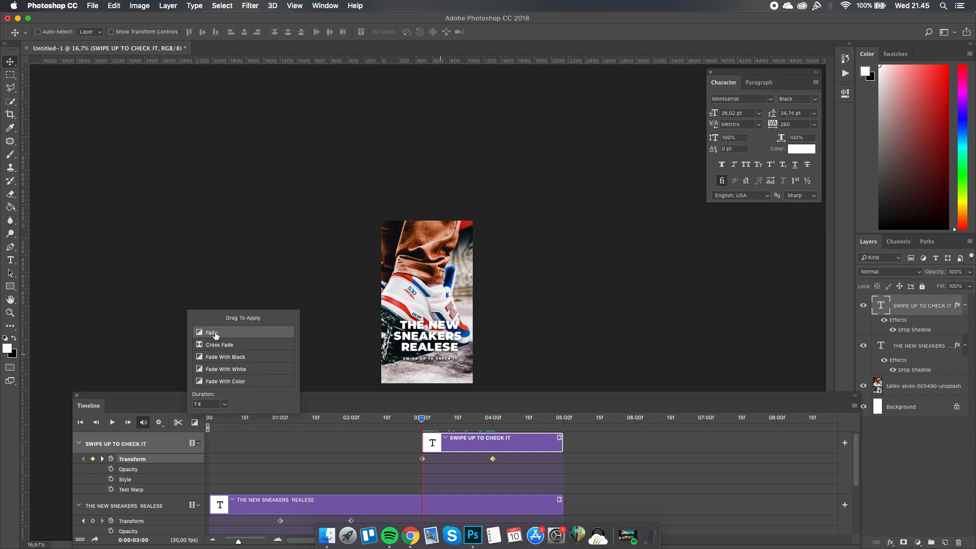
pyautogui.moveTo(211, 332); pyautogui.dragTo(458, 444)
pyautogui.click(423, 458)
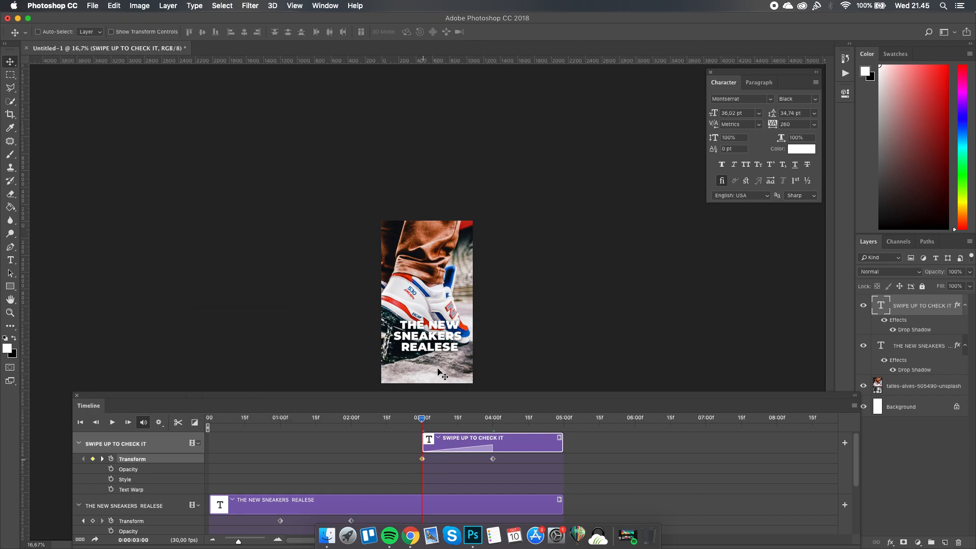
pyautogui.moveTo(442, 372); pyautogui.dragTo(441, 369)
# - Free-transform the SWIPE UP text about 122 px lower at the 03:00 keyframe so it rises into place
pyautogui.click(115, 5)
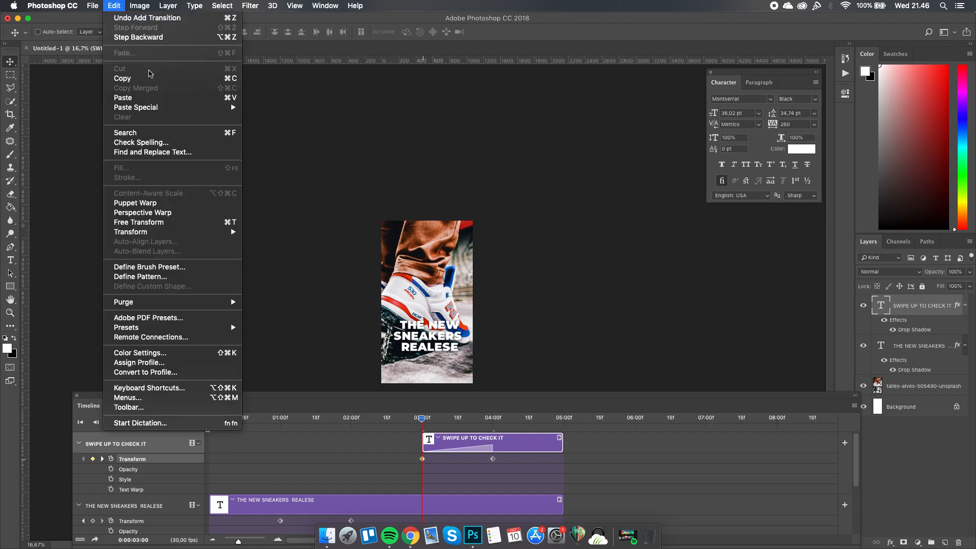
pyautogui.moveTo(130, 232)
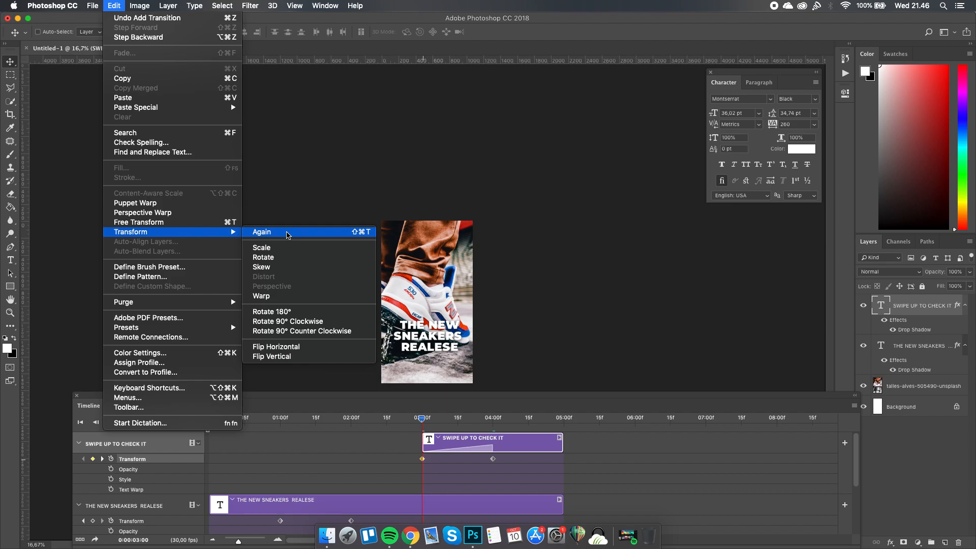
pyautogui.click(546, 221)
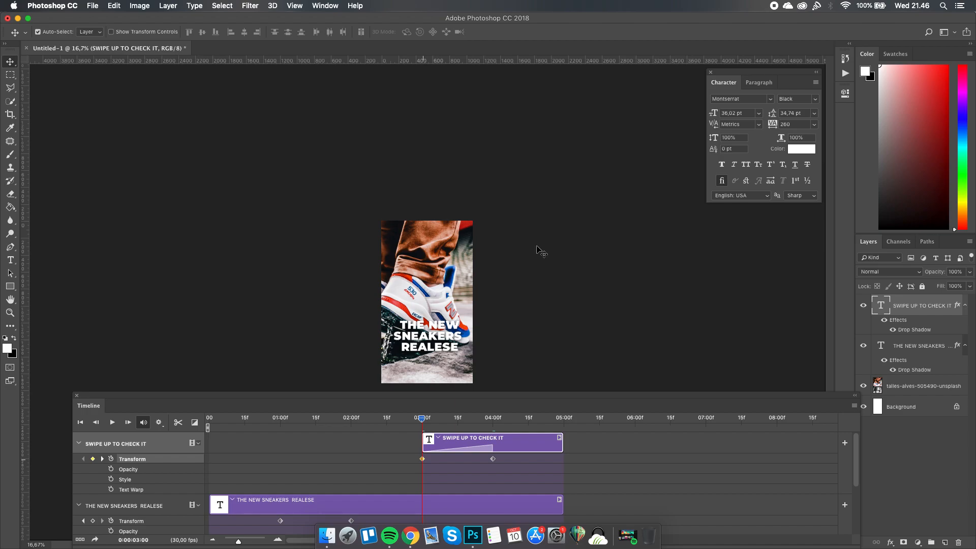
pyautogui.hotkey('ctrl', 't')
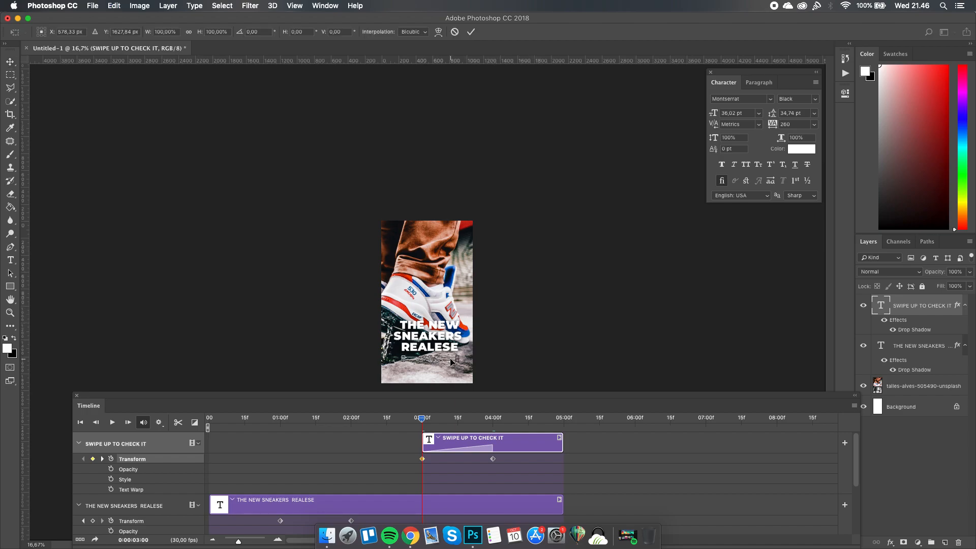
pyautogui.moveTo(451, 360); pyautogui.dragTo(453, 370)
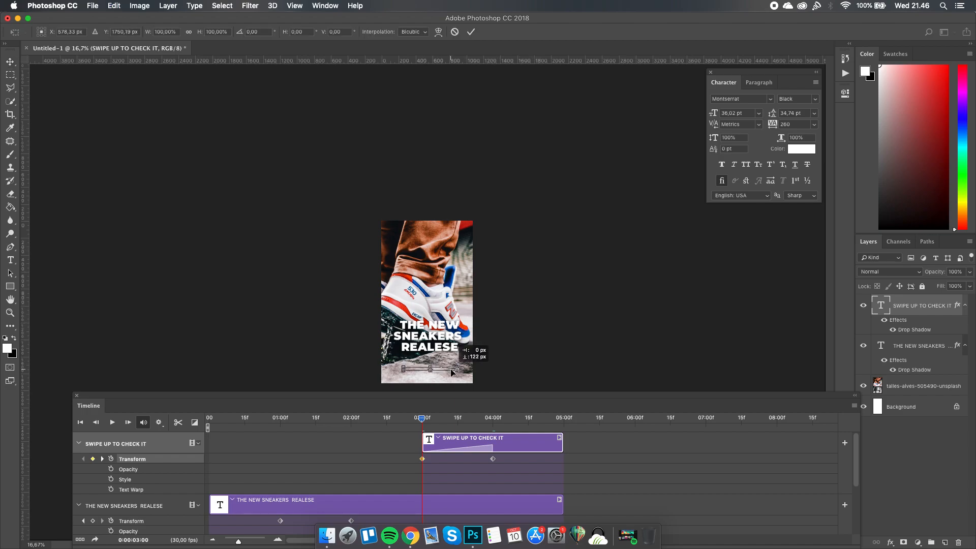
pyautogui.press('Return')
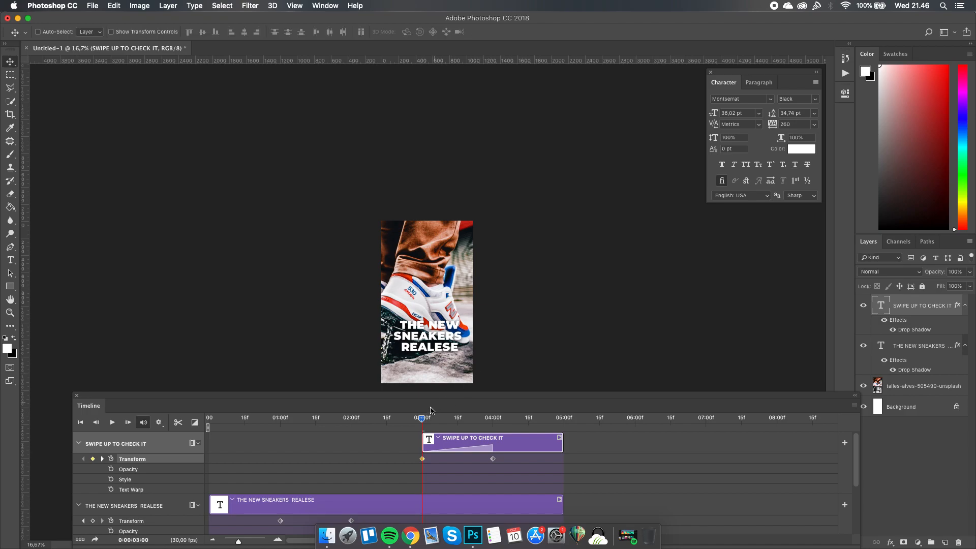
pyautogui.moveTo(424, 419); pyautogui.dragTo(466, 419)
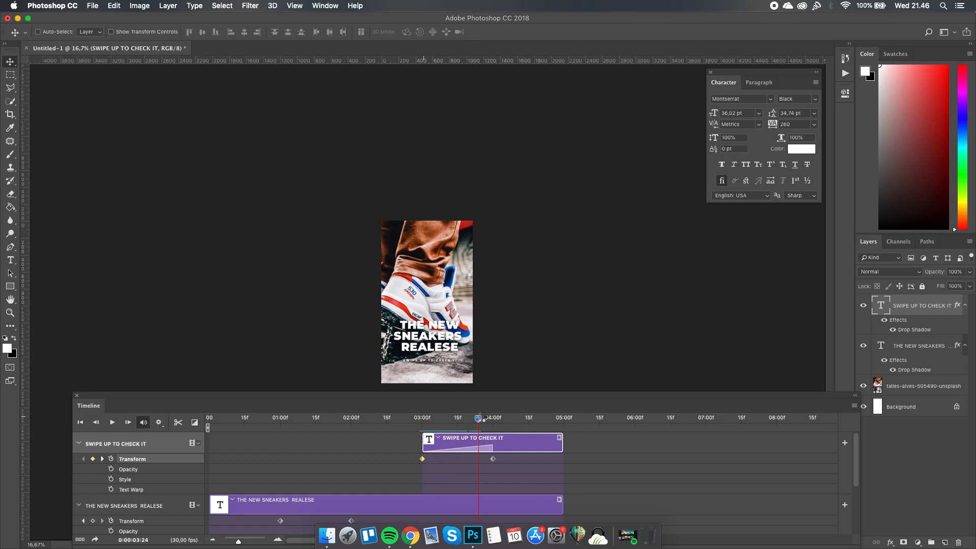
# - Float the timeline higher and extend THE NEW SNEAKERS REALESE clip to end at 15 seconds
pyautogui.moveTo(465, 419)
pyautogui.mouseDown()
pyautogui.moveTo(499, 417)
pyautogui.moveTo(465, 418)
pyautogui.mouseUp()
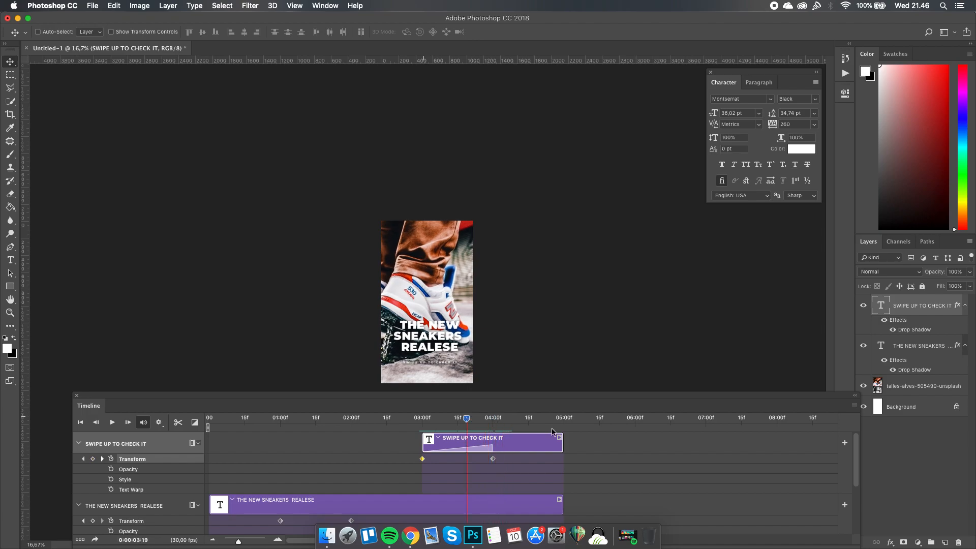
pyautogui.scroll(-3, 595, 451)
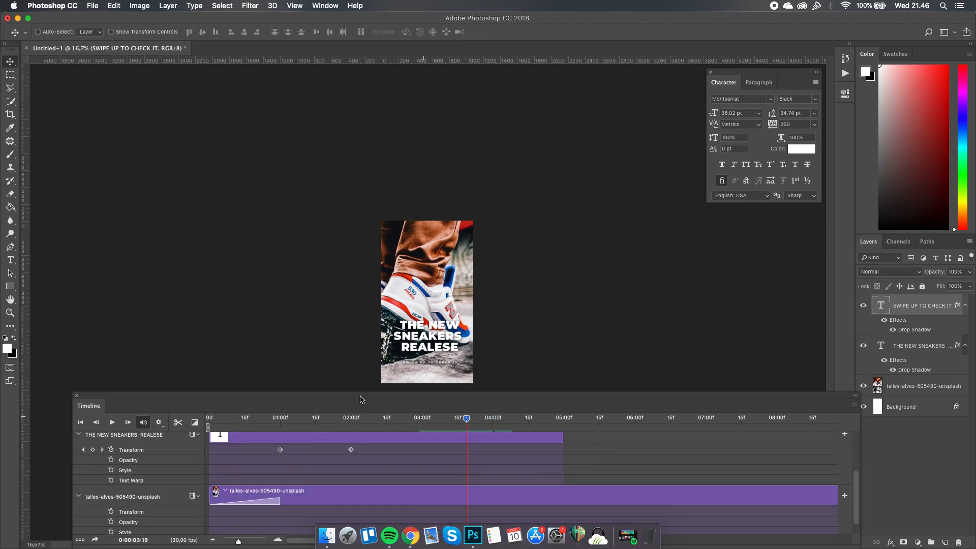
pyautogui.moveTo(363, 399); pyautogui.dragTo(533, 341)
pyautogui.scroll(-2, 532, 341)
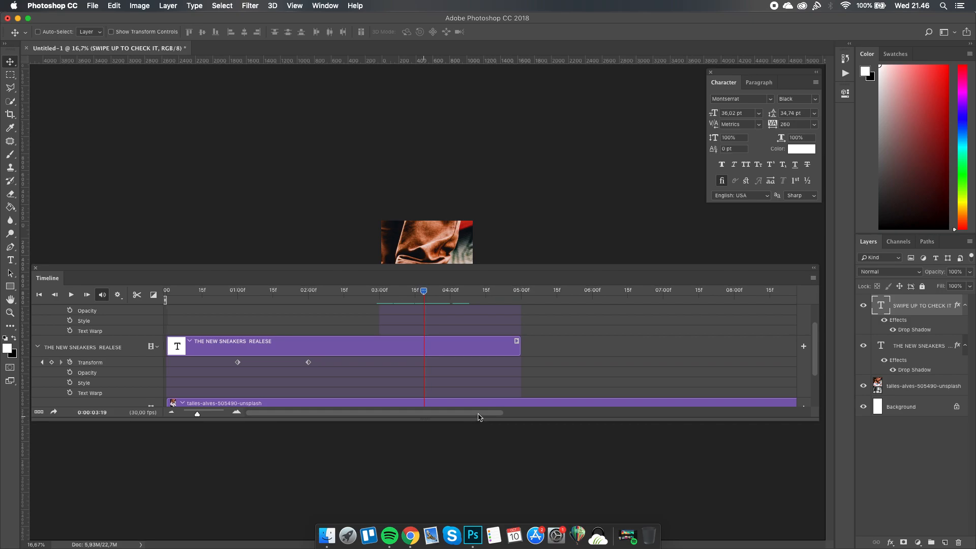
pyautogui.hscroll(5, 381, 347)
pyautogui.moveTo(269, 344); pyautogui.dragTo(545, 345)
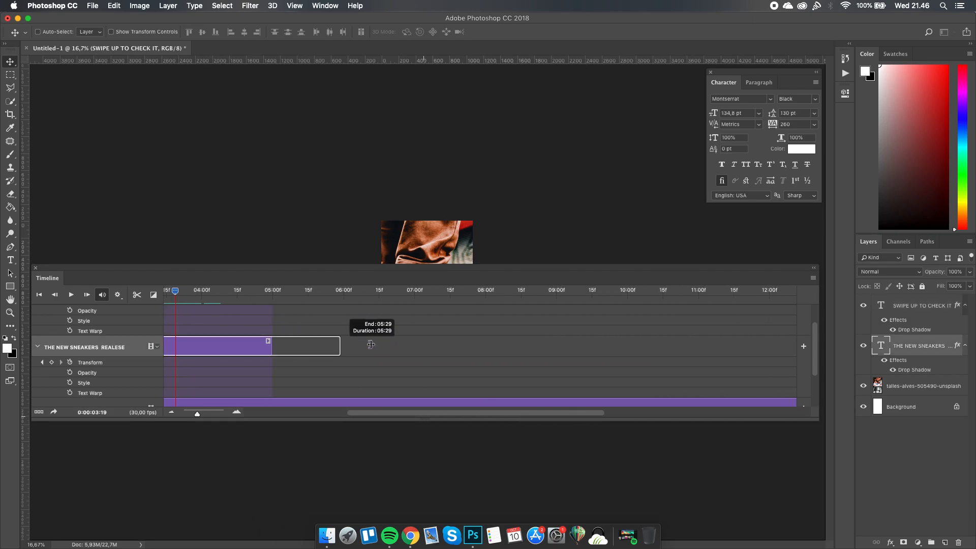
pyautogui.moveTo(495, 415); pyautogui.dragTo(592, 414)
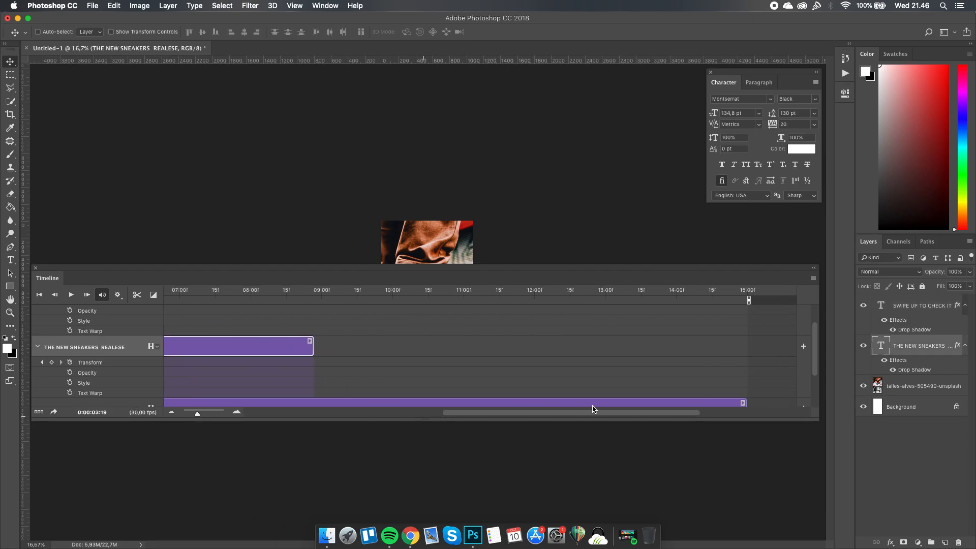
pyautogui.moveTo(312, 345); pyautogui.dragTo(750, 347)
pyautogui.moveTo(610, 414); pyautogui.dragTo(366, 414)
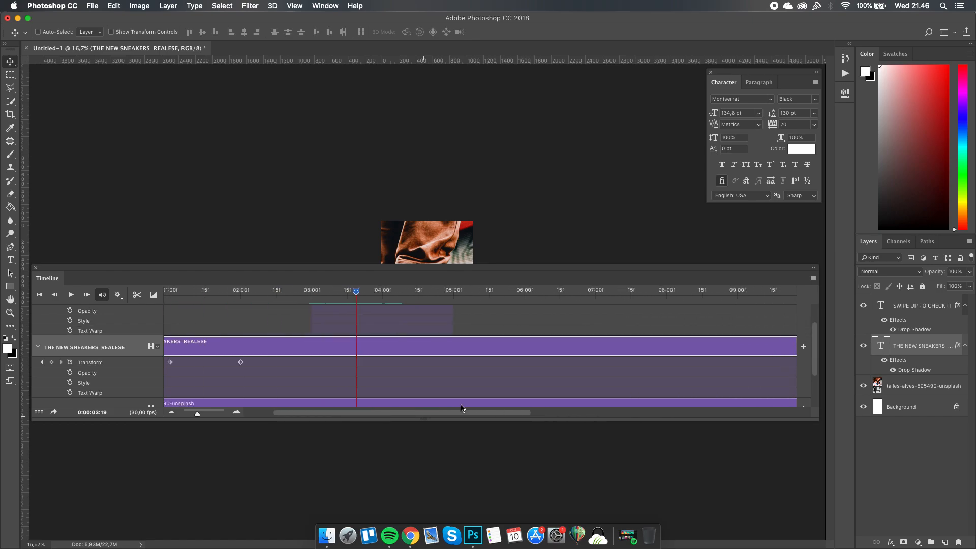
pyautogui.scroll(3, 462, 347)
pyautogui.moveTo(454, 414); pyautogui.dragTo(531, 415)
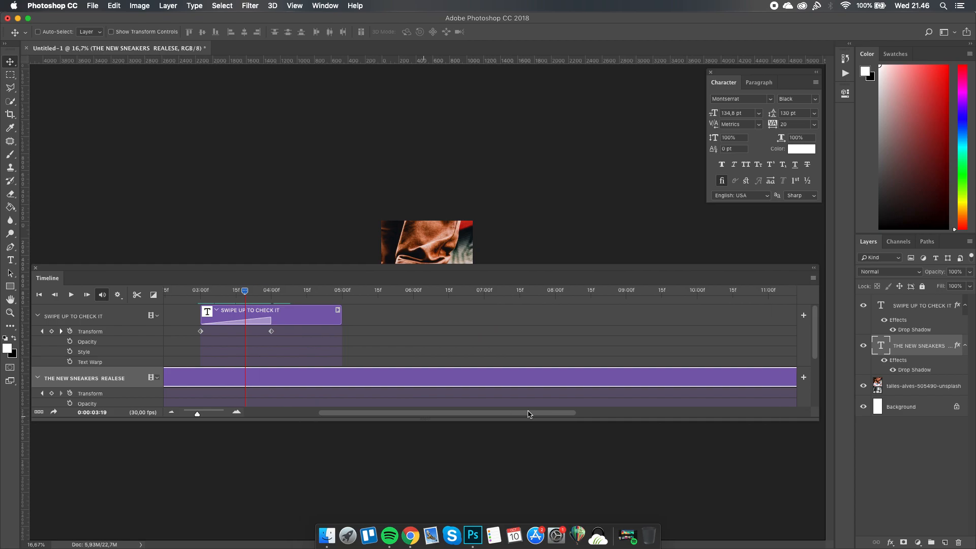
pyautogui.moveTo(340, 315); pyautogui.dragTo(690, 314)
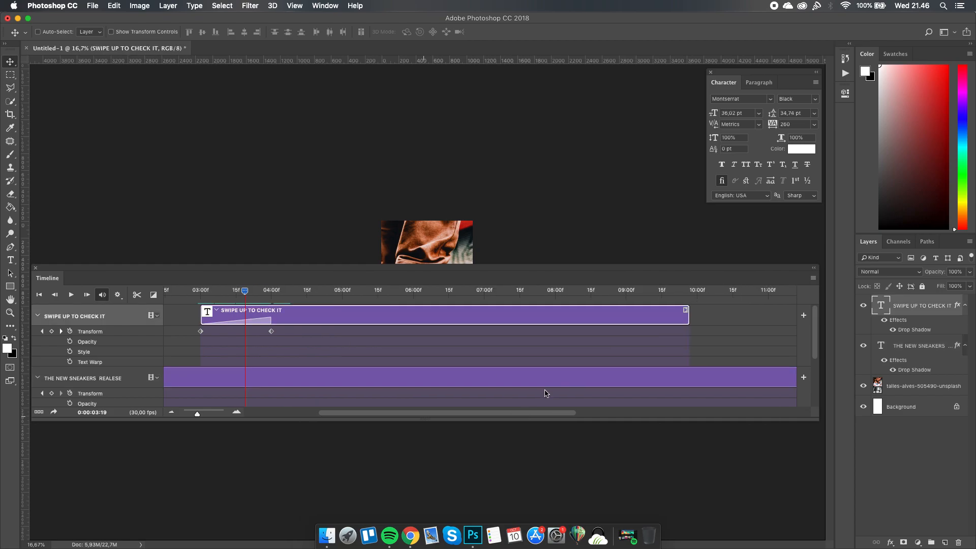
pyautogui.moveTo(542, 415); pyautogui.dragTo(677, 414)
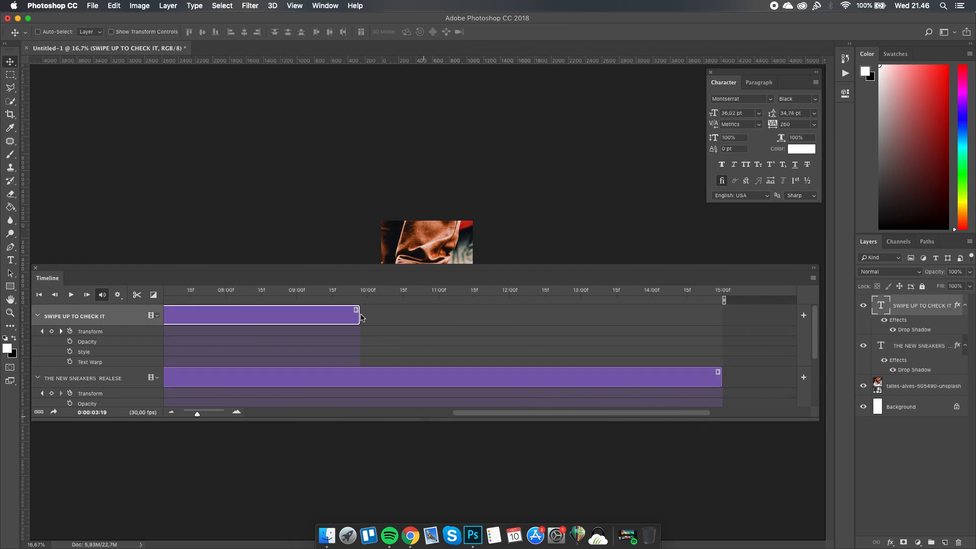
# - Extend the SWIPE UP TO CHECK IT clip to 15:00 and shrink the timeline to show the whole canvas
pyautogui.moveTo(357, 314); pyautogui.dragTo(721, 313)
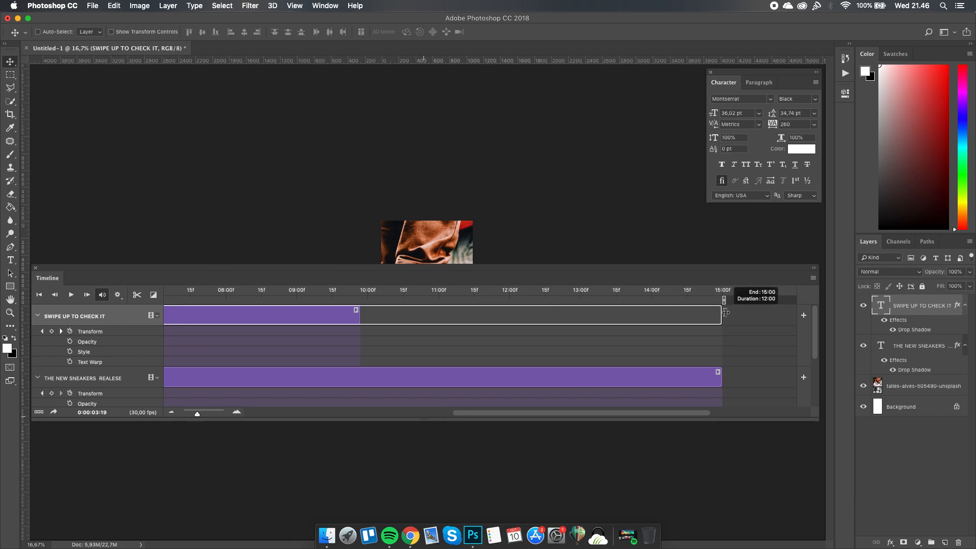
pyautogui.moveTo(633, 416); pyautogui.dragTo(313, 416)
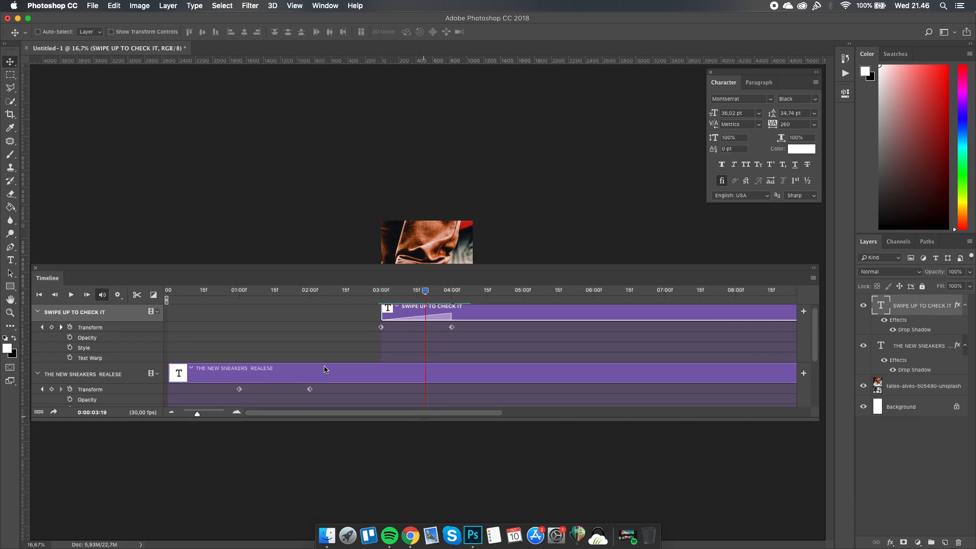
pyautogui.scroll(-2, 317, 366)
pyautogui.moveTo(323, 270)
pyautogui.mouseDown()
pyautogui.moveTo(333, 391)
pyautogui.moveTo(332, 373)
pyautogui.mouseUp()
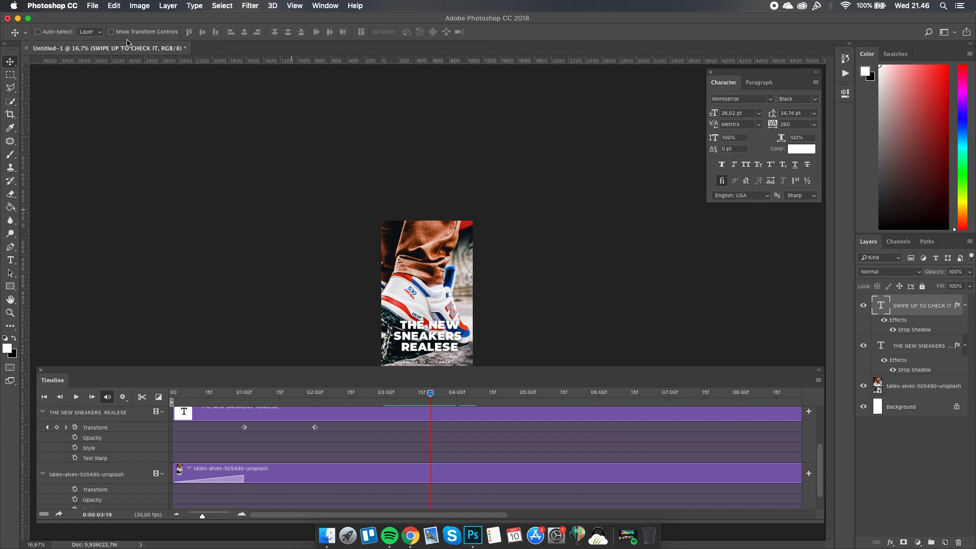
# - Start File > Export > Render Video and move the export progress box aside
pyautogui.click(93, 6)
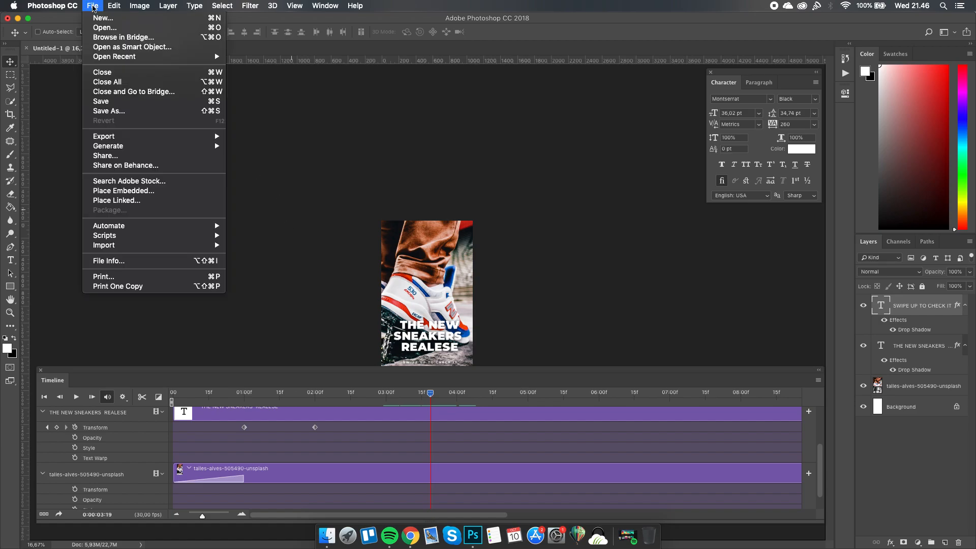
pyautogui.moveTo(107, 136)
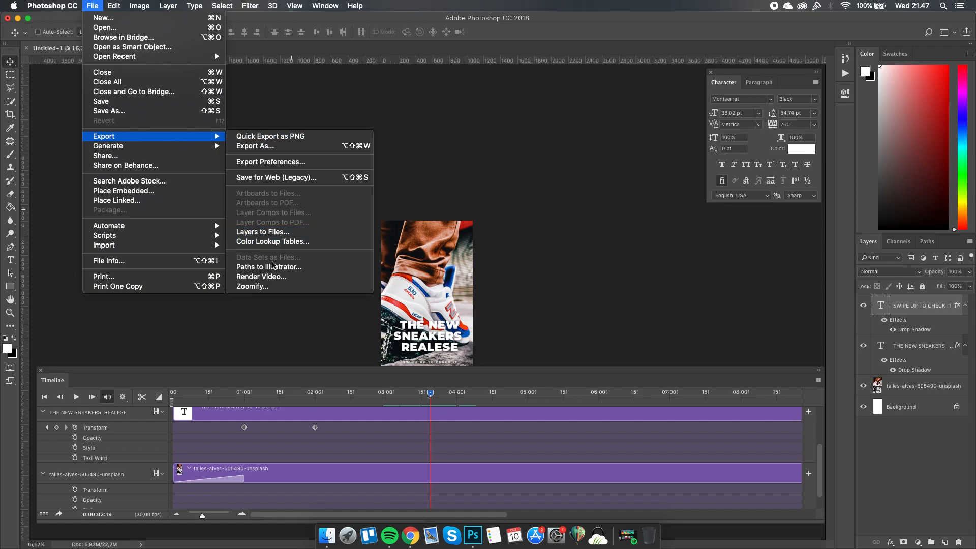
pyautogui.click(281, 277)
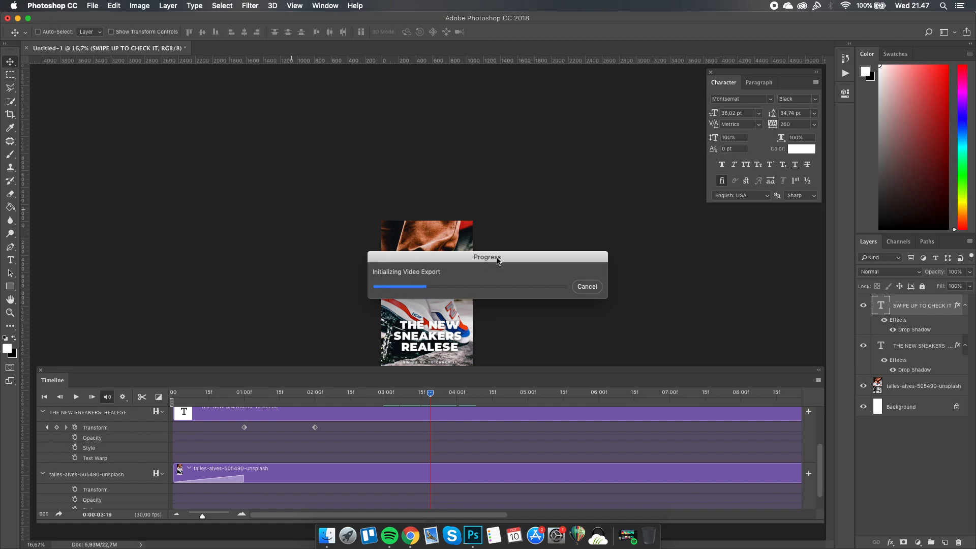
pyautogui.moveTo(501, 259); pyautogui.dragTo(442, 171)
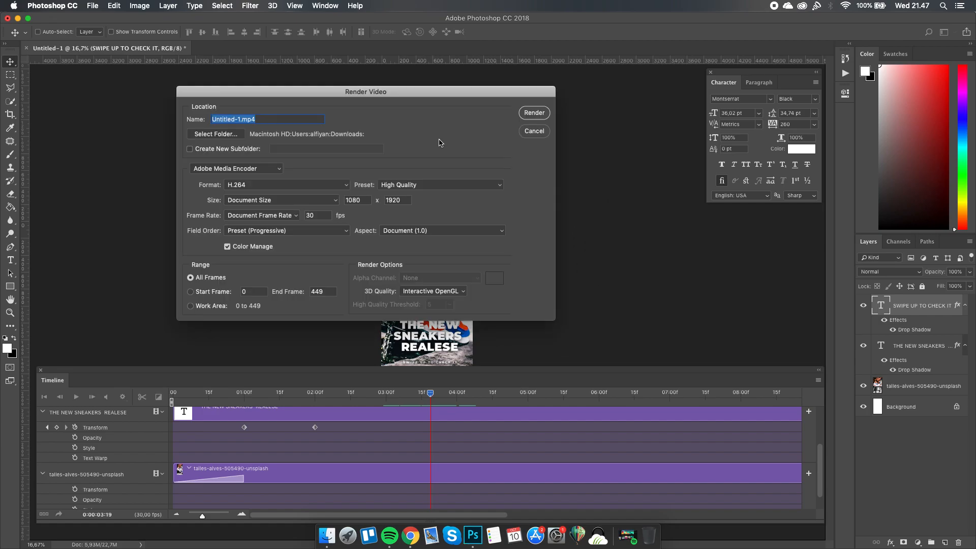
# - Set the render output folder to Documents
pyautogui.moveTo(407, 93); pyautogui.dragTo(424, 87)
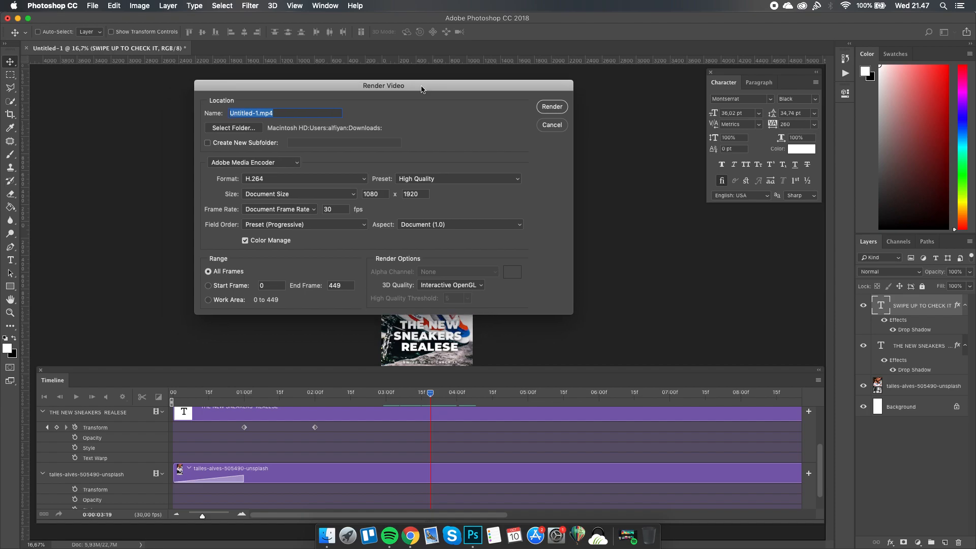
pyautogui.click(241, 128)
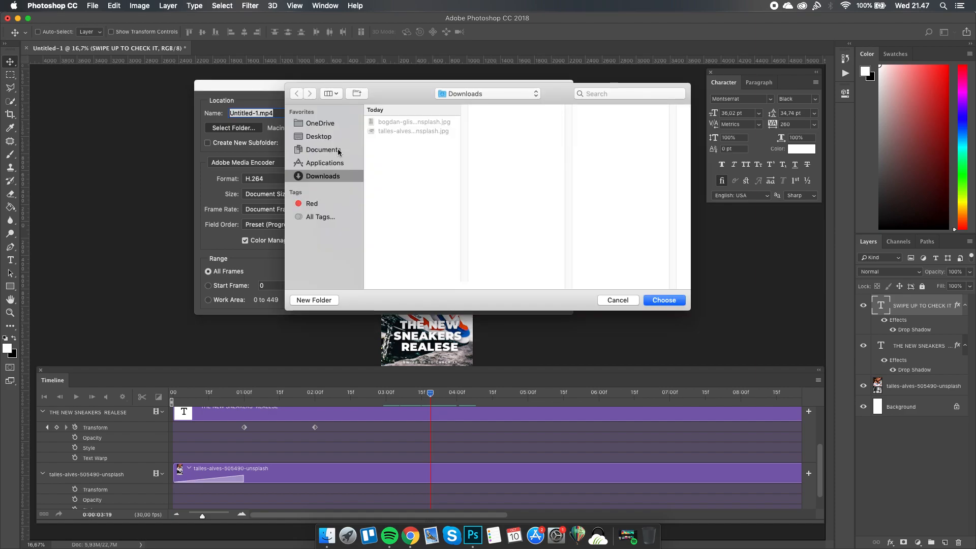
pyautogui.click(342, 149)
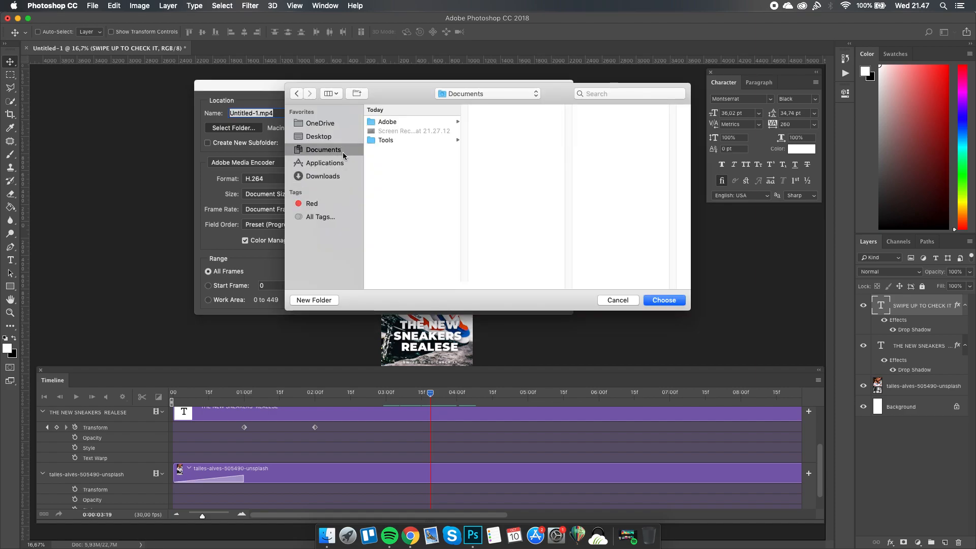
pyautogui.click(665, 300)
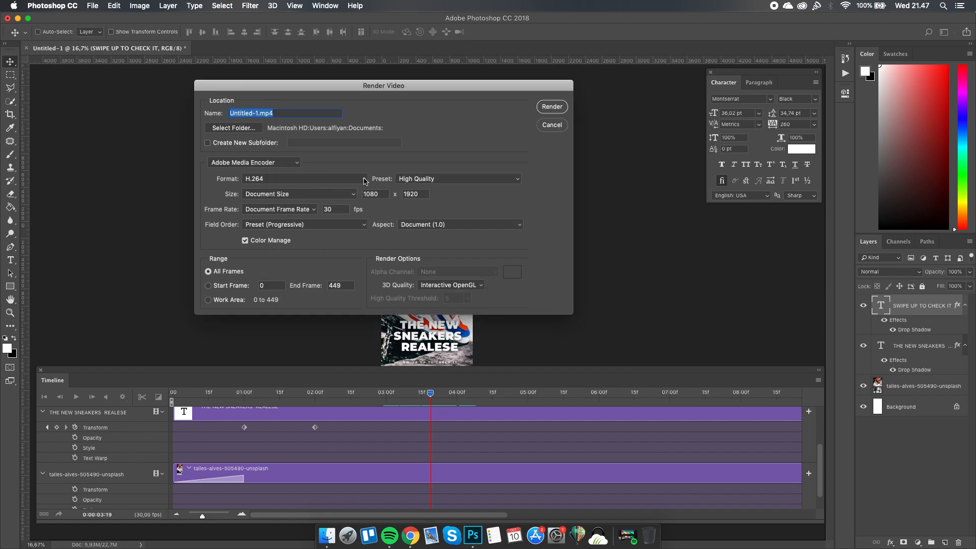
# - Keep the H.264 format and the High Quality preset
pyautogui.click(339, 180)
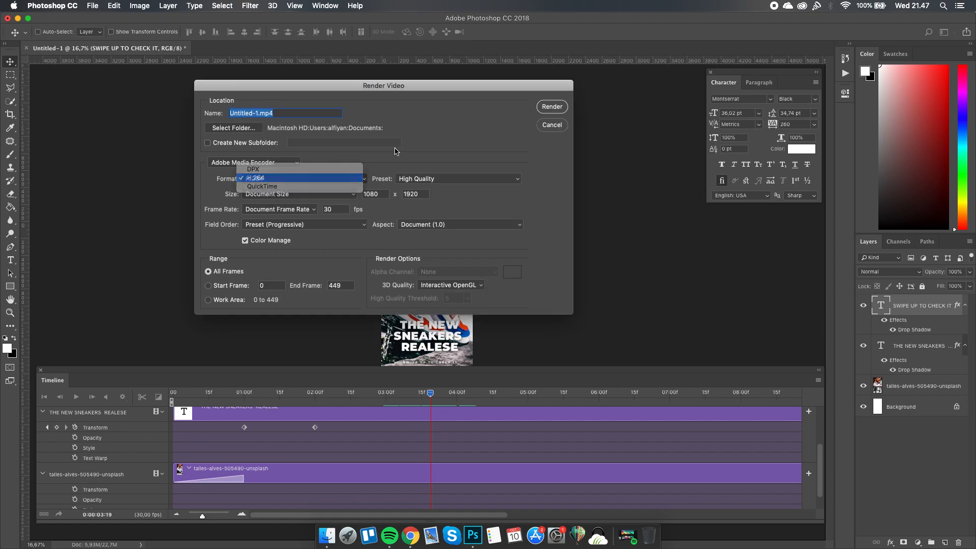
pyautogui.click(306, 179)
pyautogui.click(363, 178)
pyautogui.click(424, 179)
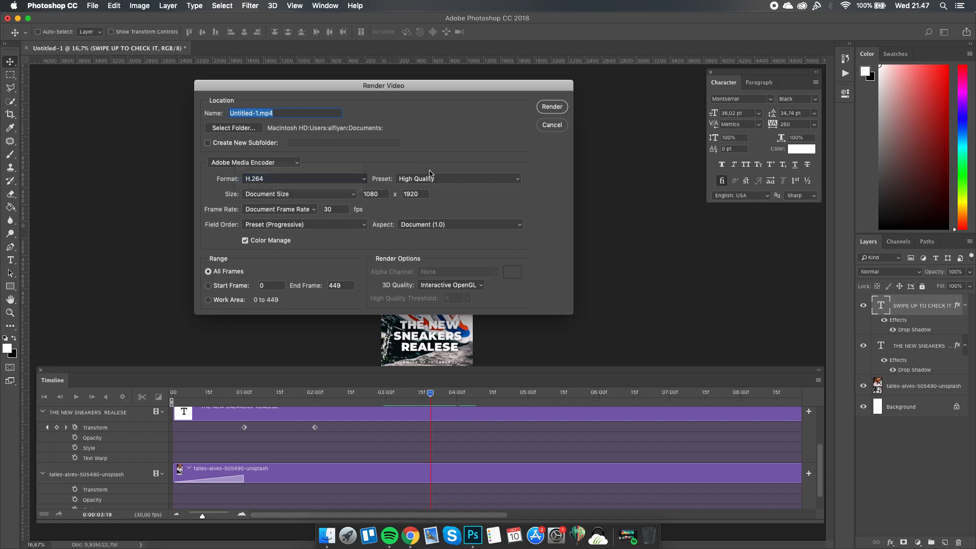
pyautogui.click(458, 179)
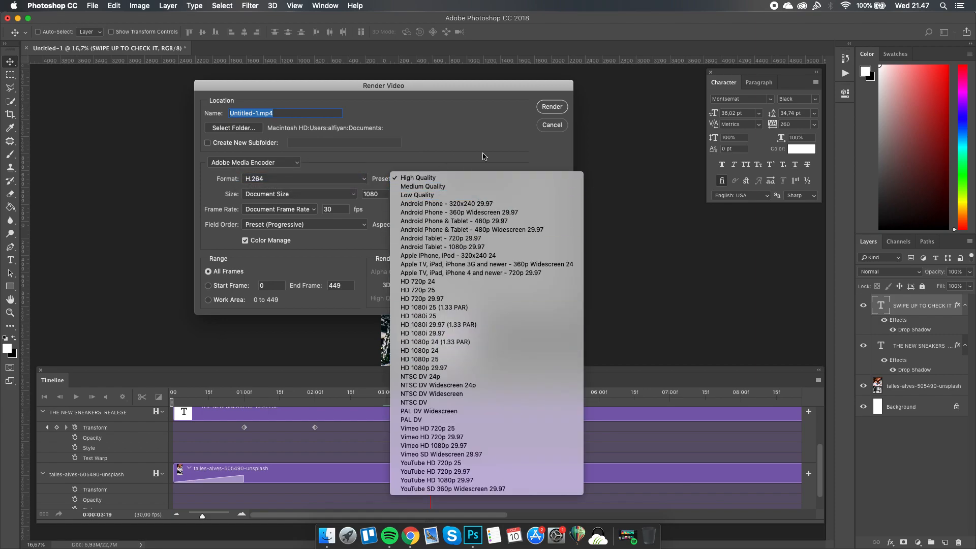
pyautogui.click(489, 135)
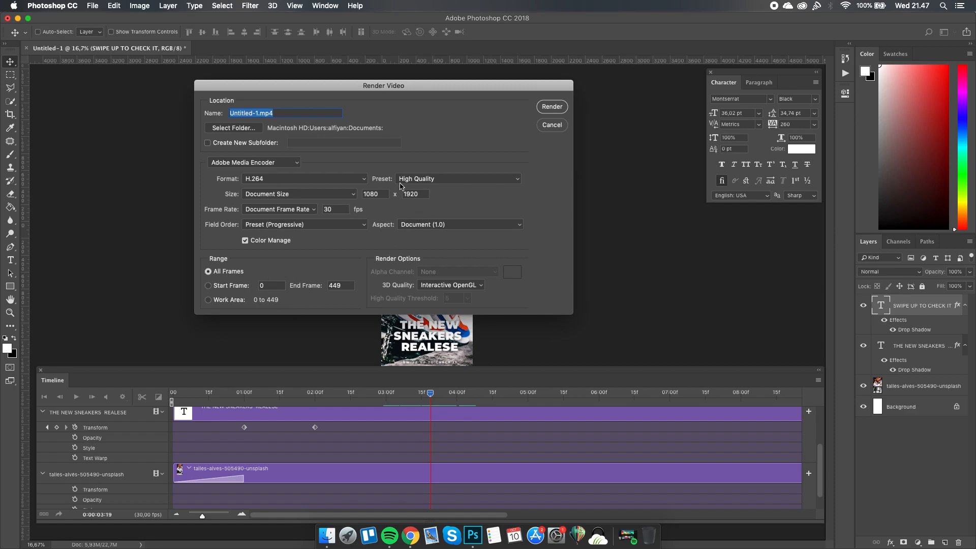
# - Rename the file to 'Sneakers realease story' and render the video
pyautogui.moveTo(261, 113); pyautogui.dragTo(229, 113)
pyautogui.write('Sneaker')
pyautogui.write('s realea')
pyautogui.write('se')
pyautogui.write(' story')
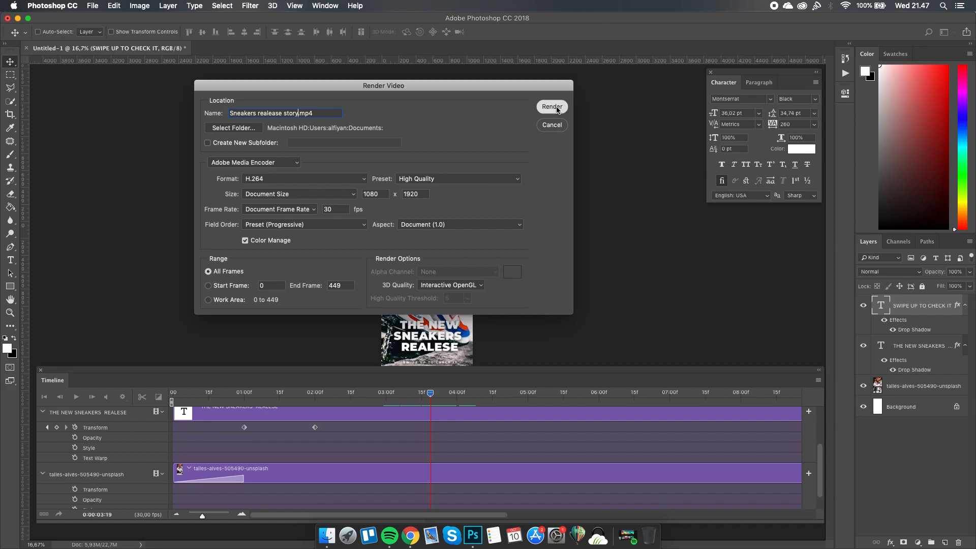
pyautogui.click(552, 107)
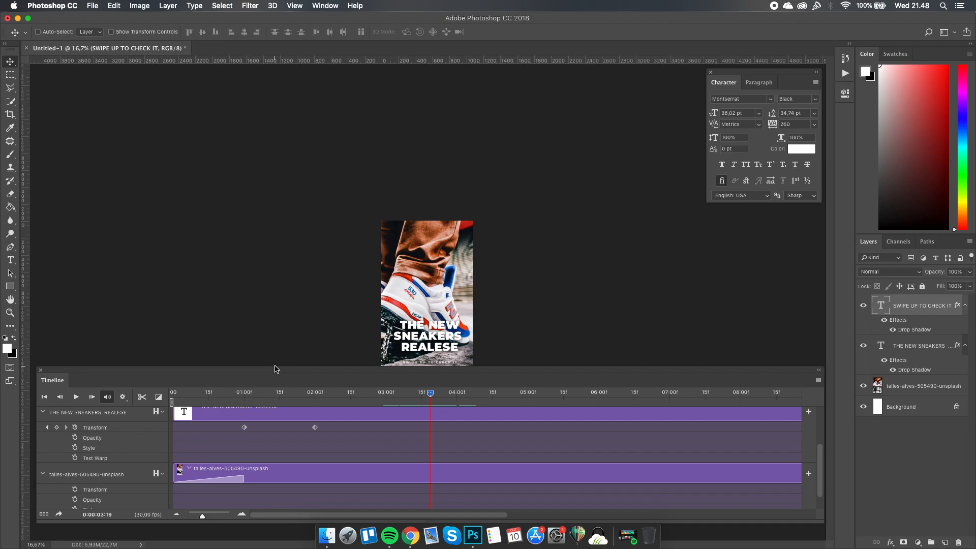
# - In Finder's Documents folder, select Sneakers realease story.mp4 and play it in Quick Look
pyautogui.click(327, 535)
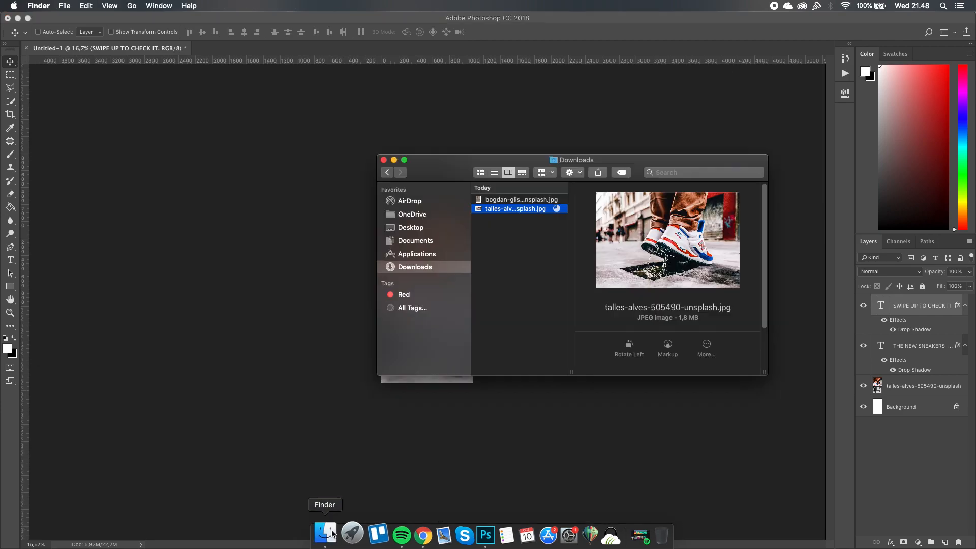
pyautogui.click(415, 240)
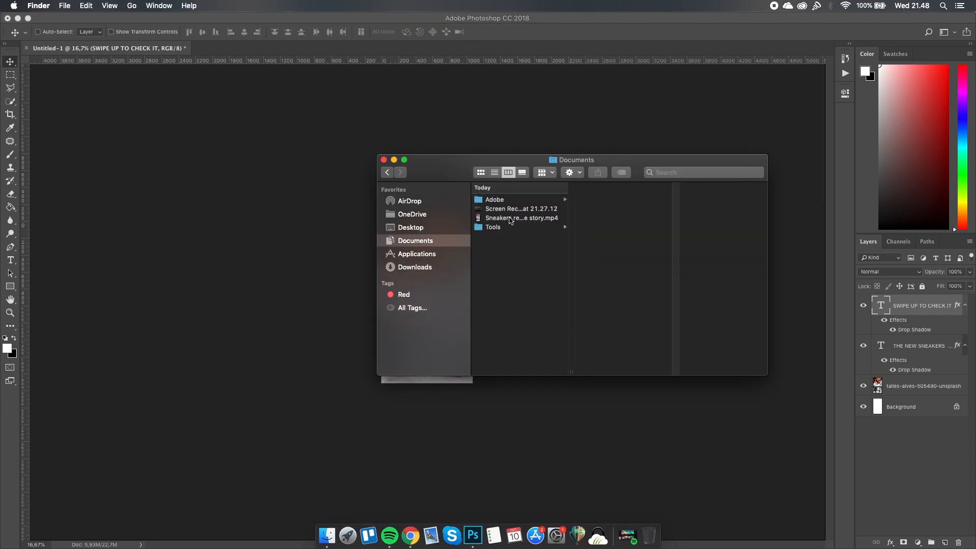
pyautogui.click(545, 222)
pyautogui.moveTo(546, 223); pyautogui.dragTo(547, 224)
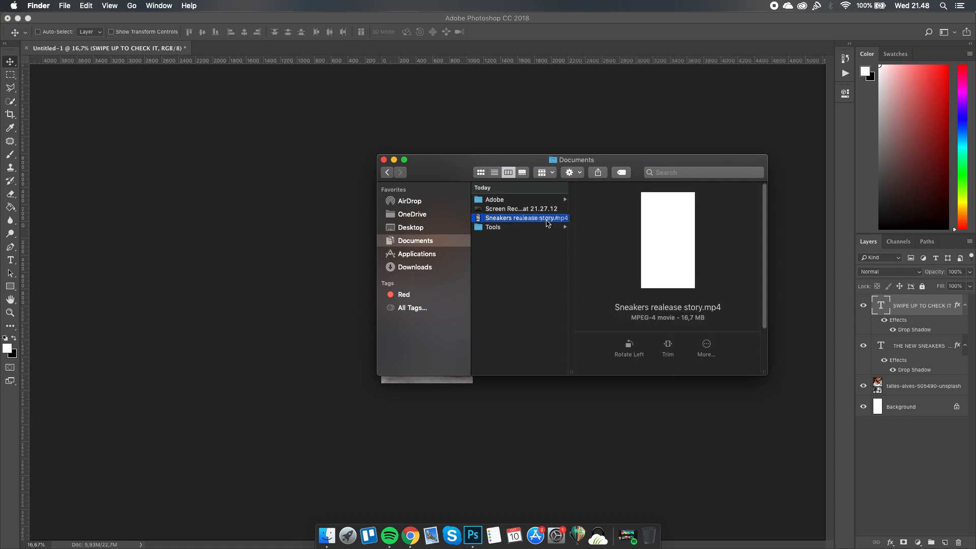
pyautogui.press('space')
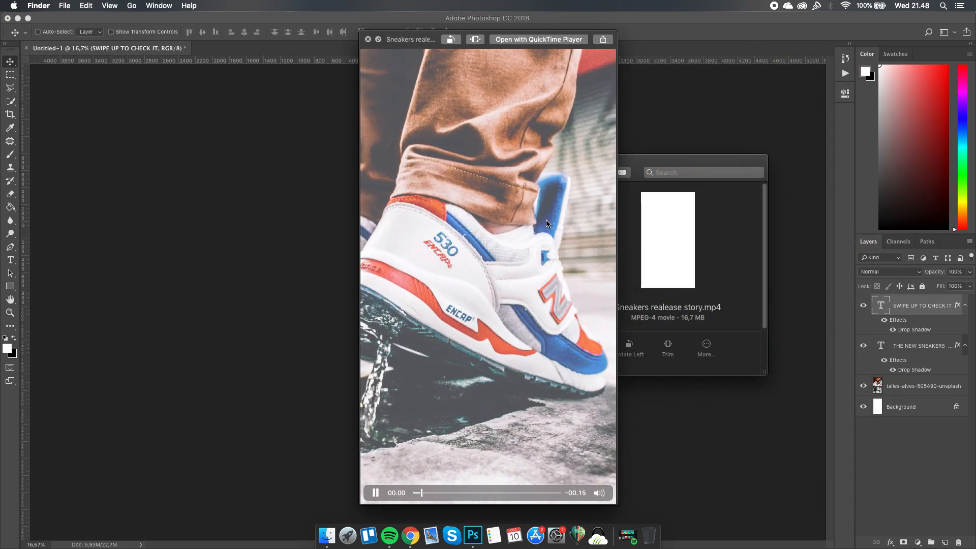